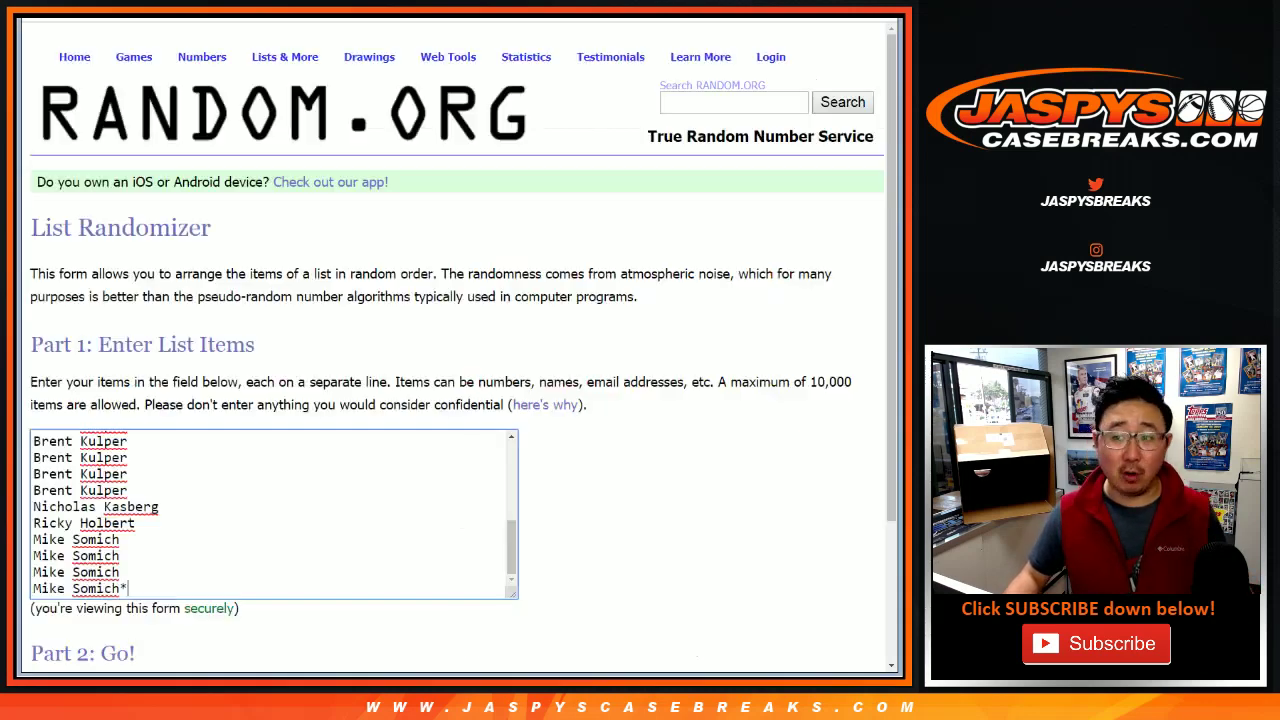
Skim the List Randomizer names, then bring up the Dice Roller tab set to 2 dice.
scroll(270, 330, "down", 2)
scroll(270, 330, "up", 3)
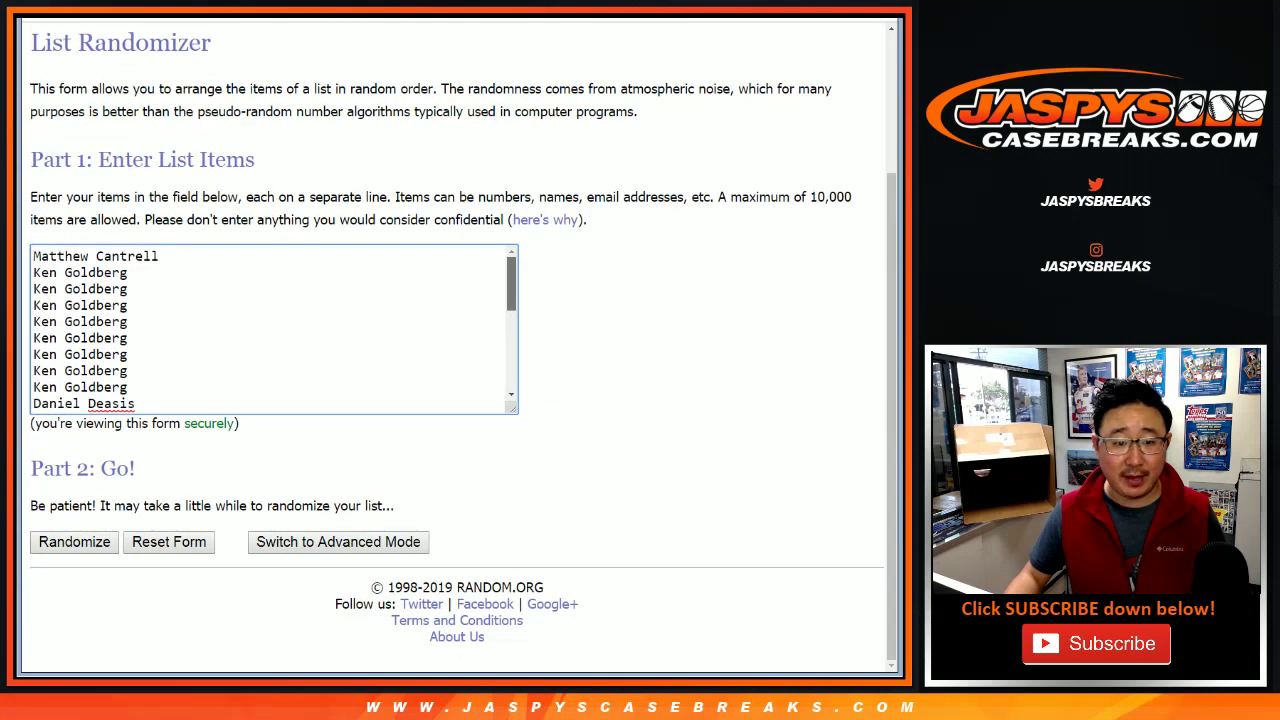
scroll(270, 330, "down", 3)
scroll(270, 330, "up", 5)
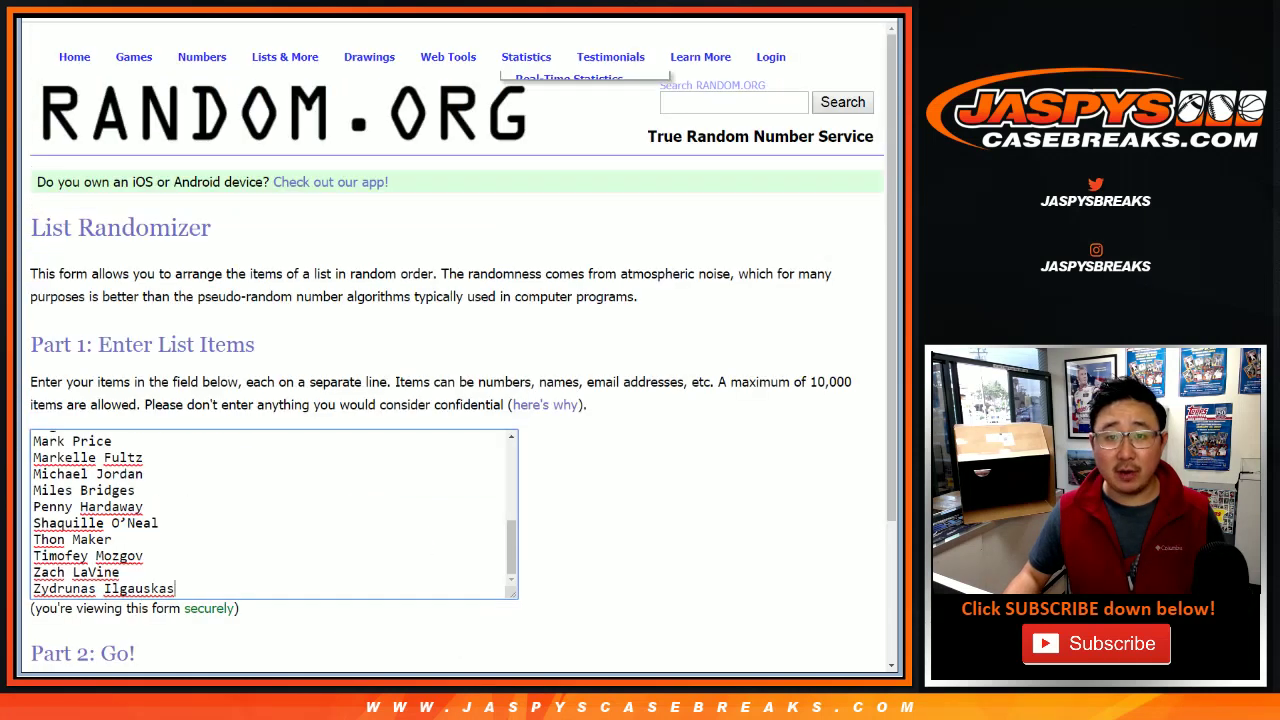
scroll(270, 515, "up", 10)
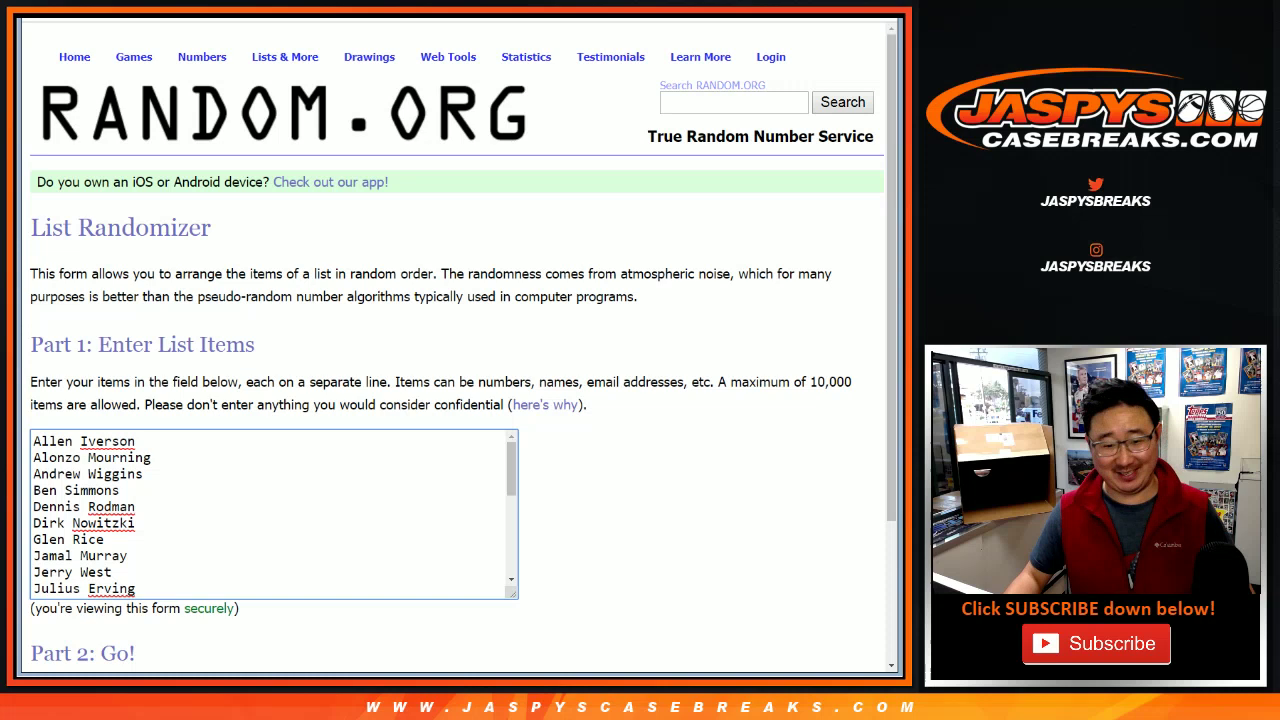
key("alt+Tab")
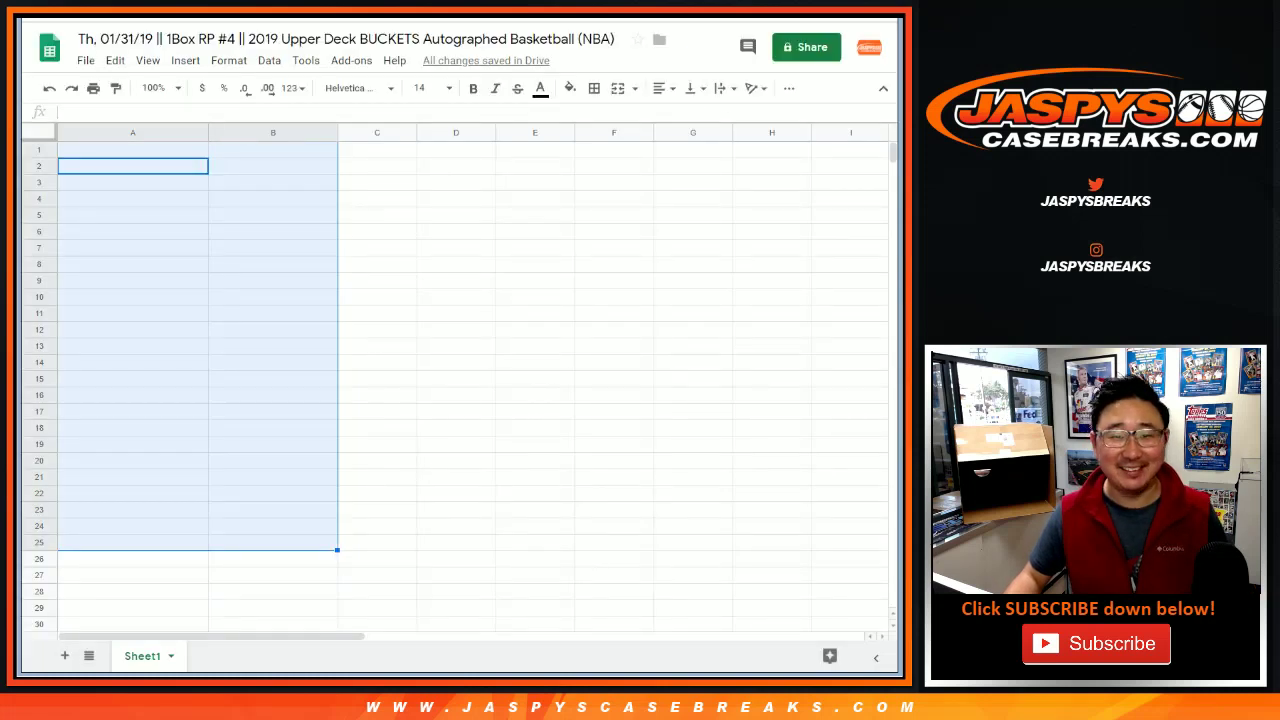
key("alt+Tab")
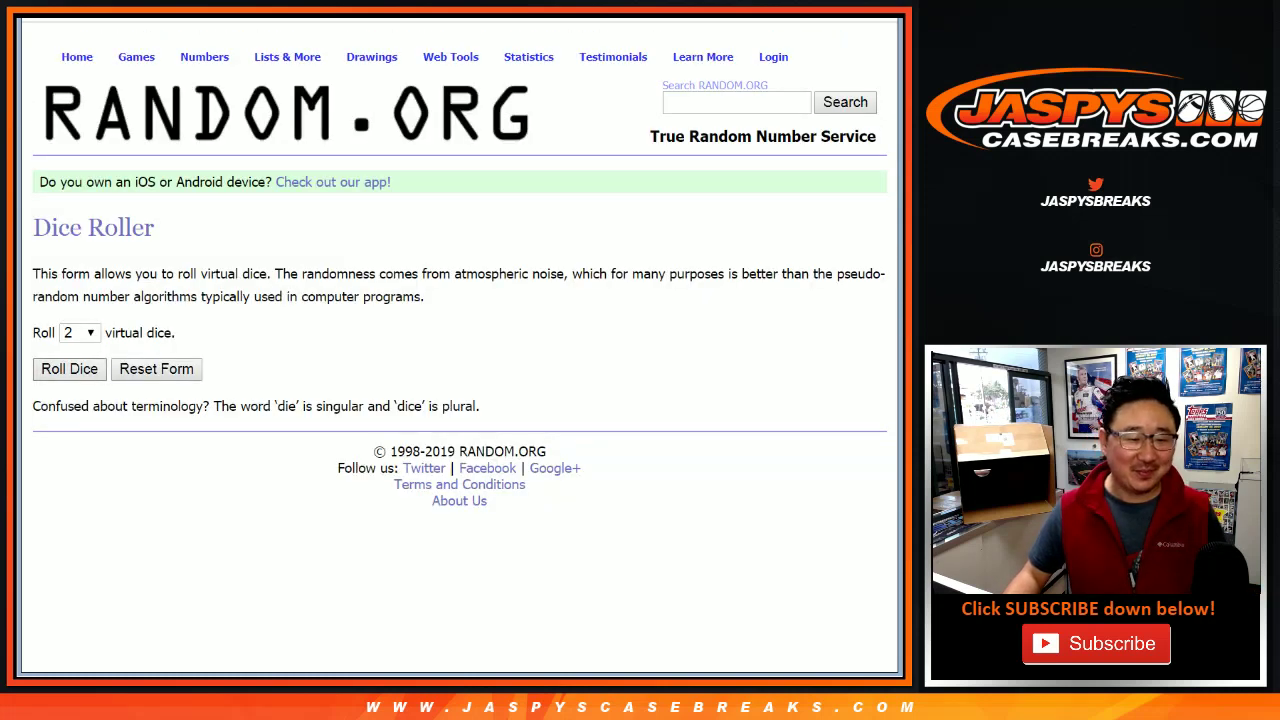
Roll the two dice for a total of 7, then shuffle the names list seven times.
key("Return")
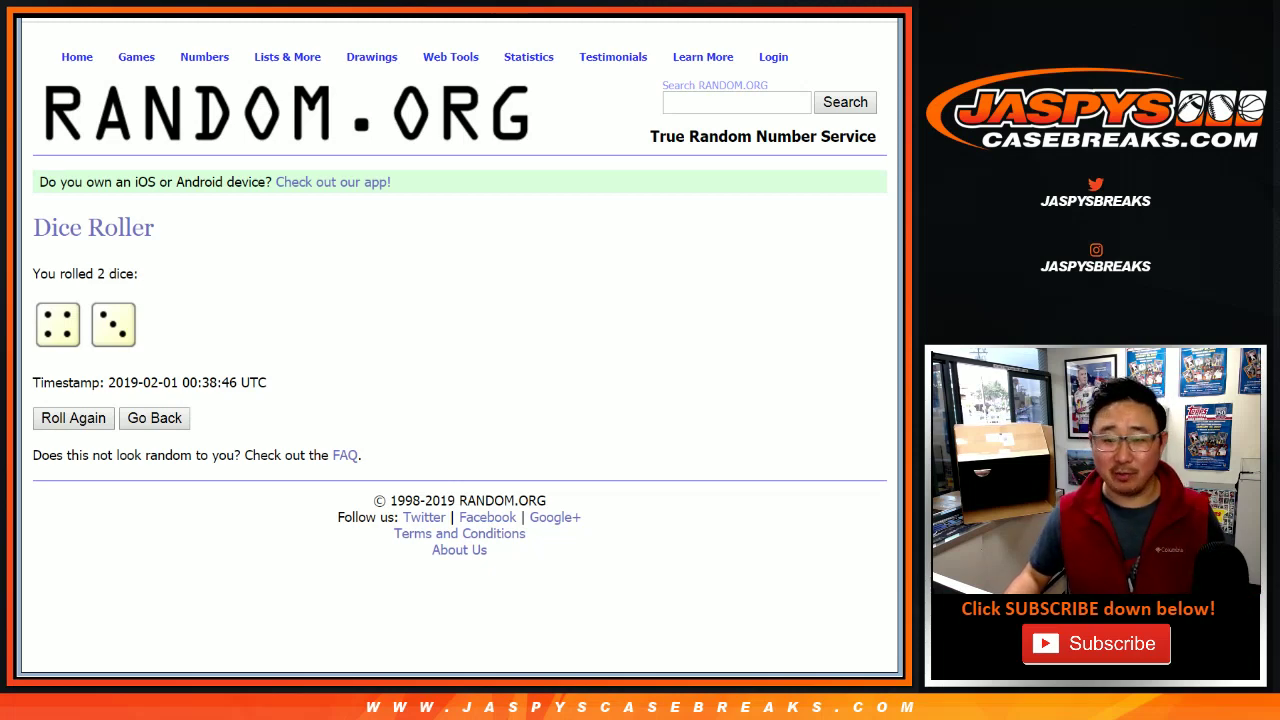
key("alt+Tab")
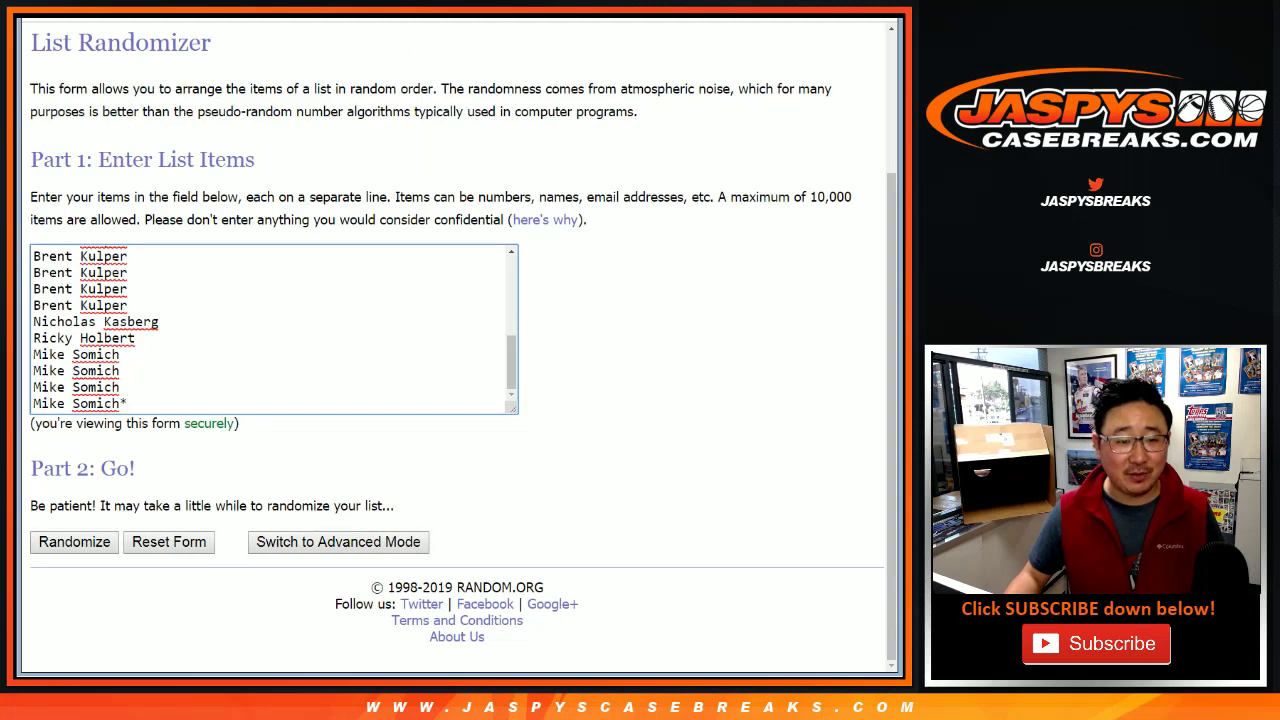
left_click(74, 541)
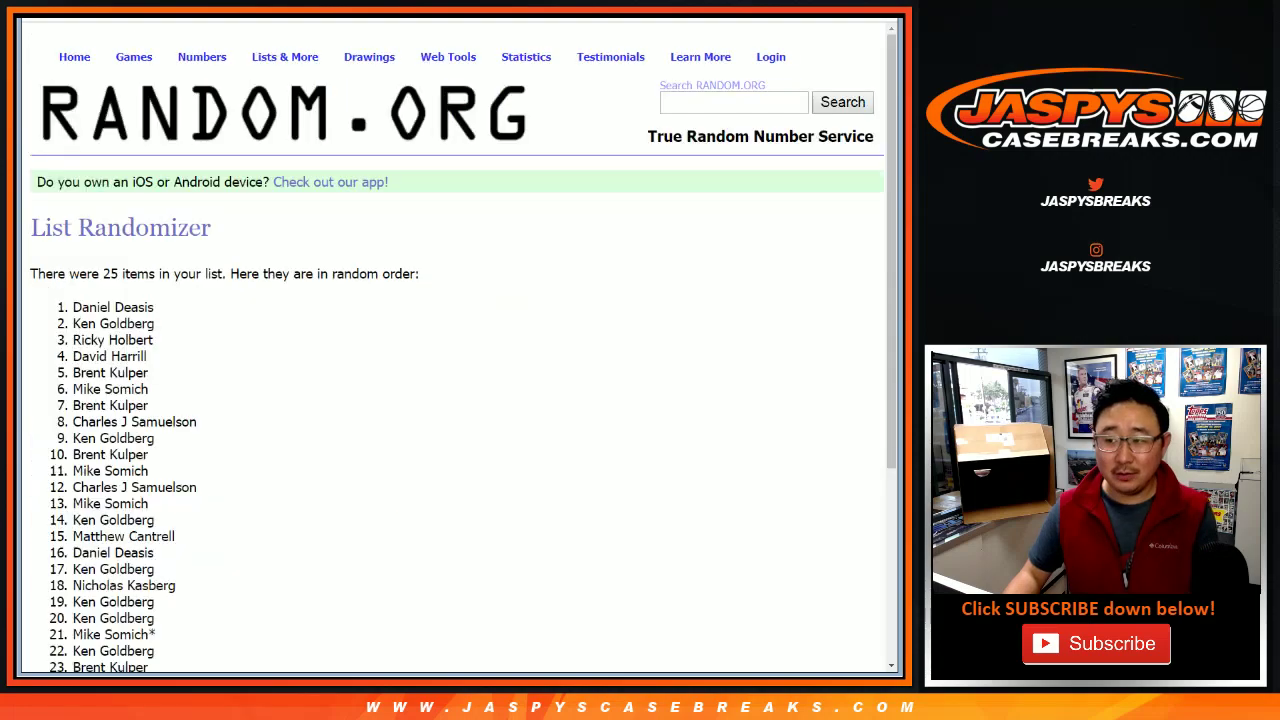
scroll(58, 542, "down", 5)
left_click(58, 542)
scroll(58, 542, "down", 5)
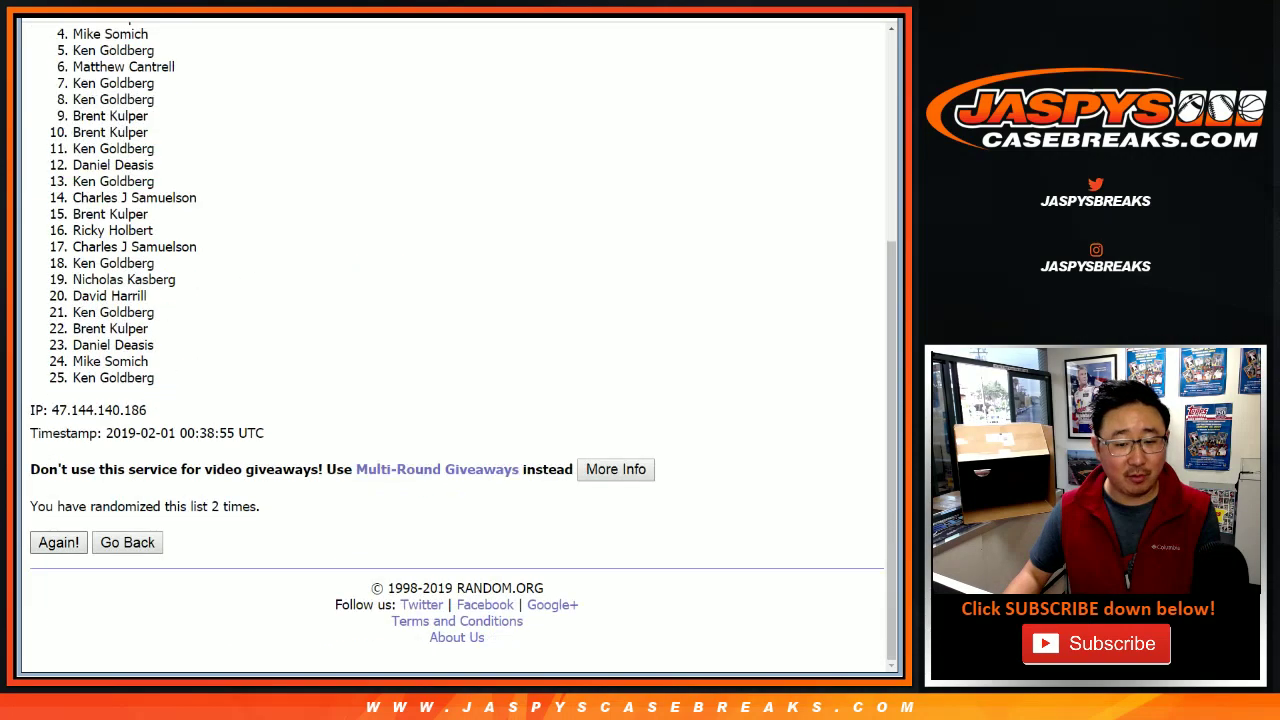
left_click(58, 542)
left_click(58, 542)
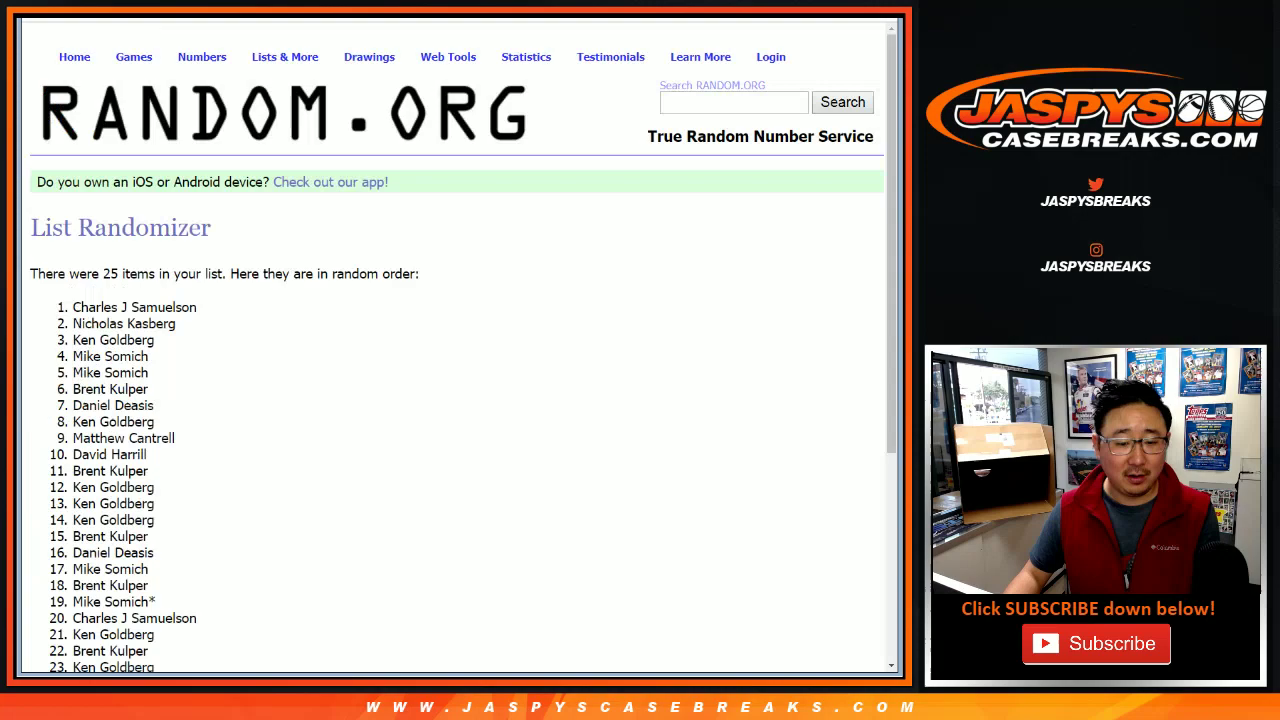
left_click(58, 542)
left_click(58, 542)
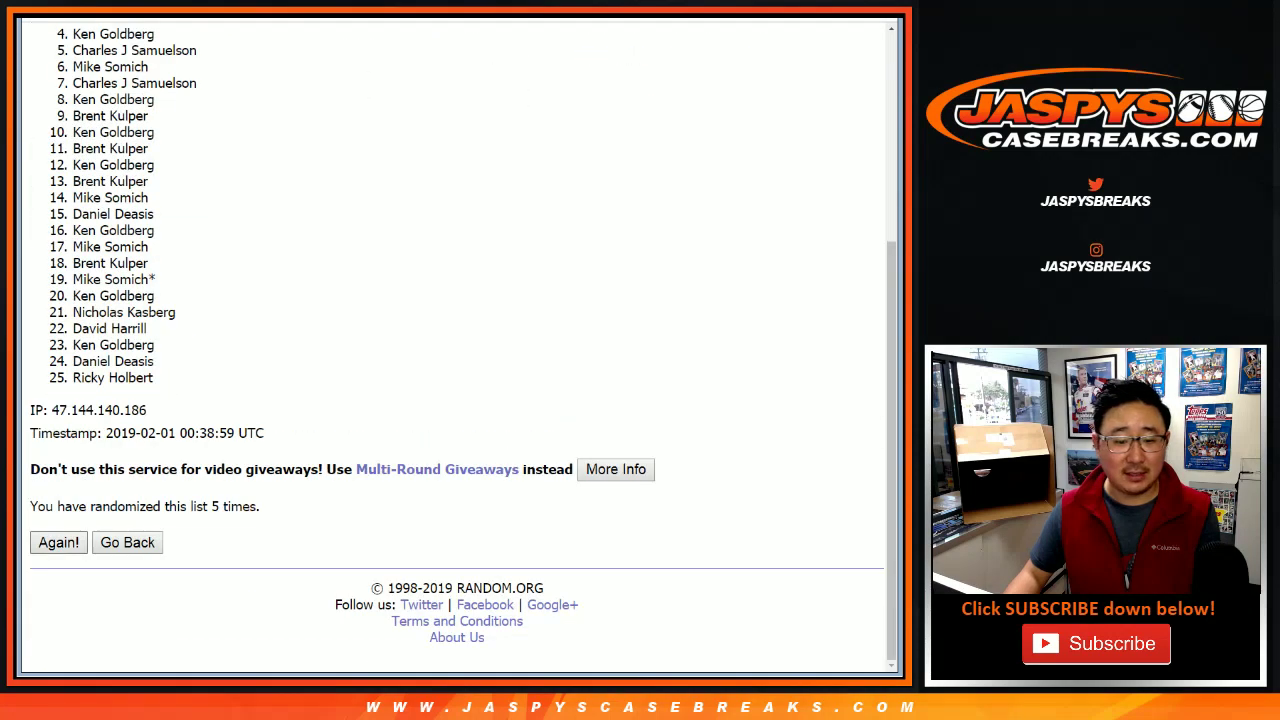
scroll(58, 542, "down", 5)
left_click(58, 542)
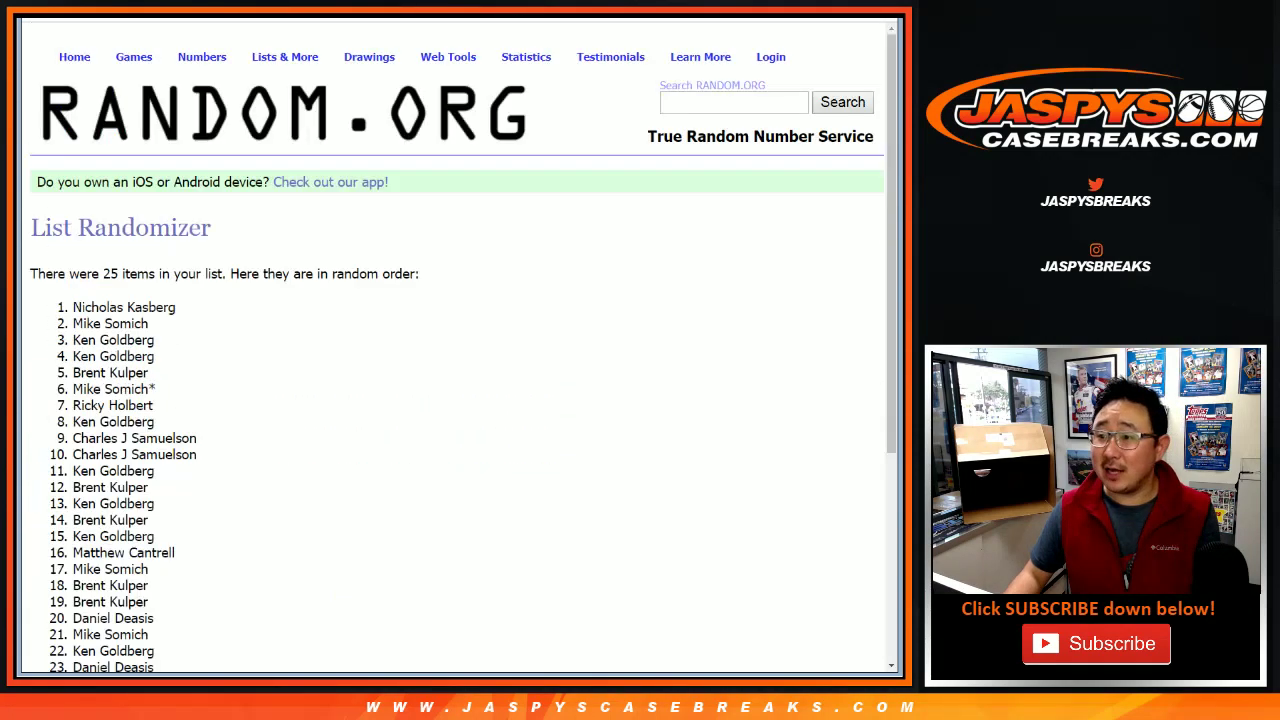
scroll(58, 542, "down", 5)
scroll(58, 542, "up", 1)
scroll(450, 340, "up", 3)
Copy the 25 shuffled names and paste them into cell A1 of the spreadsheet.
mouse_move(72, 300)
left_mouse_down()
mouse_move(154, 631)
mouse_move(148, 362)
mouse_move(155, 378)
left_mouse_up()
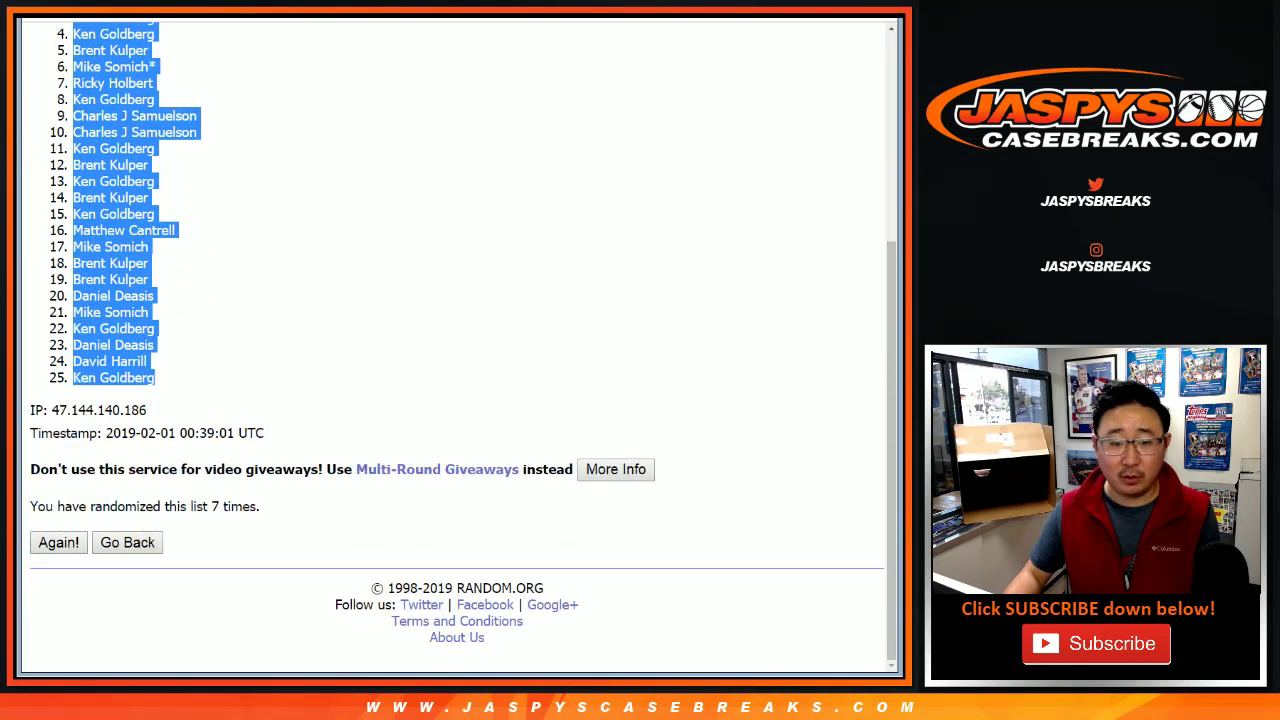
key("ctrl+Tab")
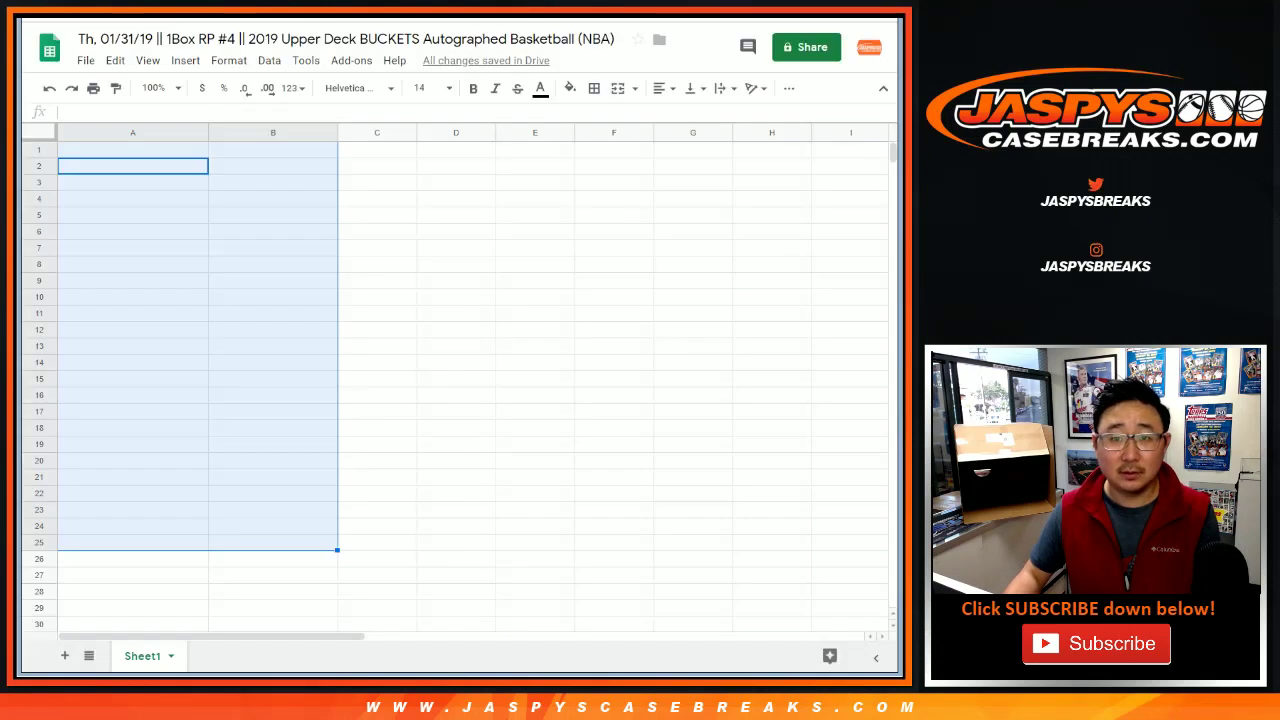
left_click(130, 150)
right_click(130, 150)
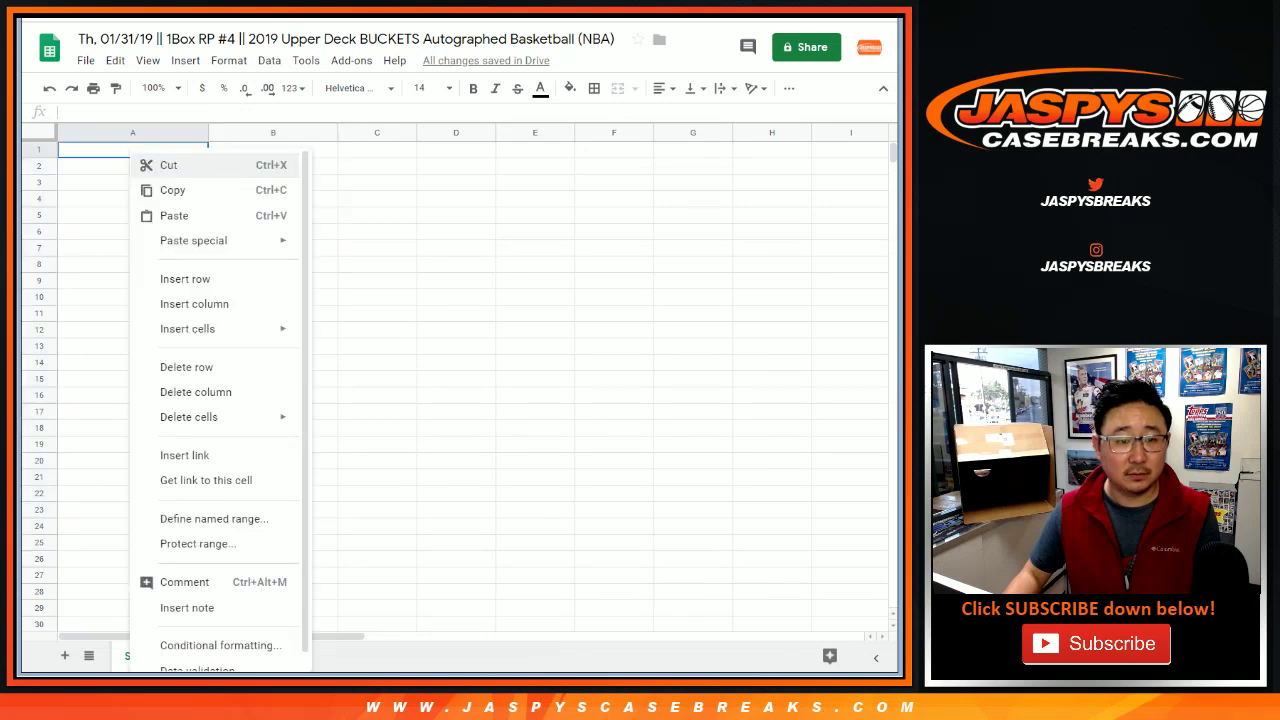
left_click(175, 214)
Shuffle the 25-player list seven times on its randomizer tab and select the resulting names.
key("ctrl+Tab")
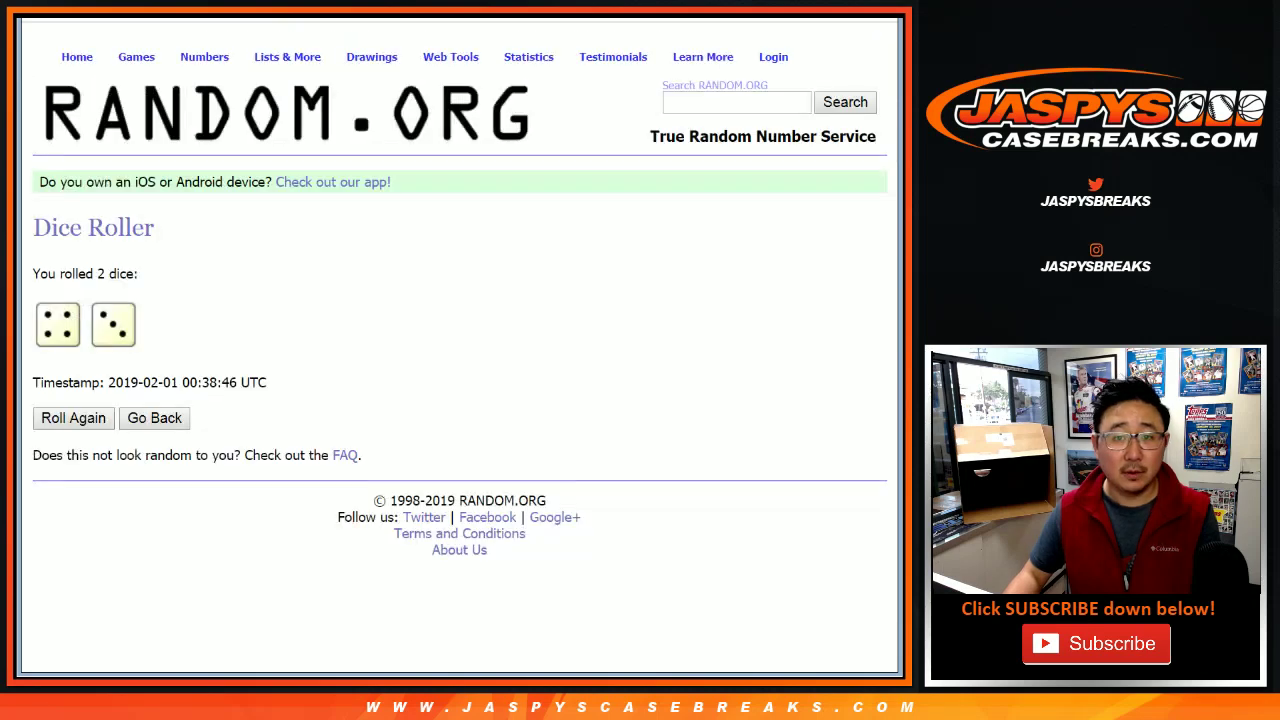
key("ctrl+Tab")
scroll(450, 400, "down", 3)
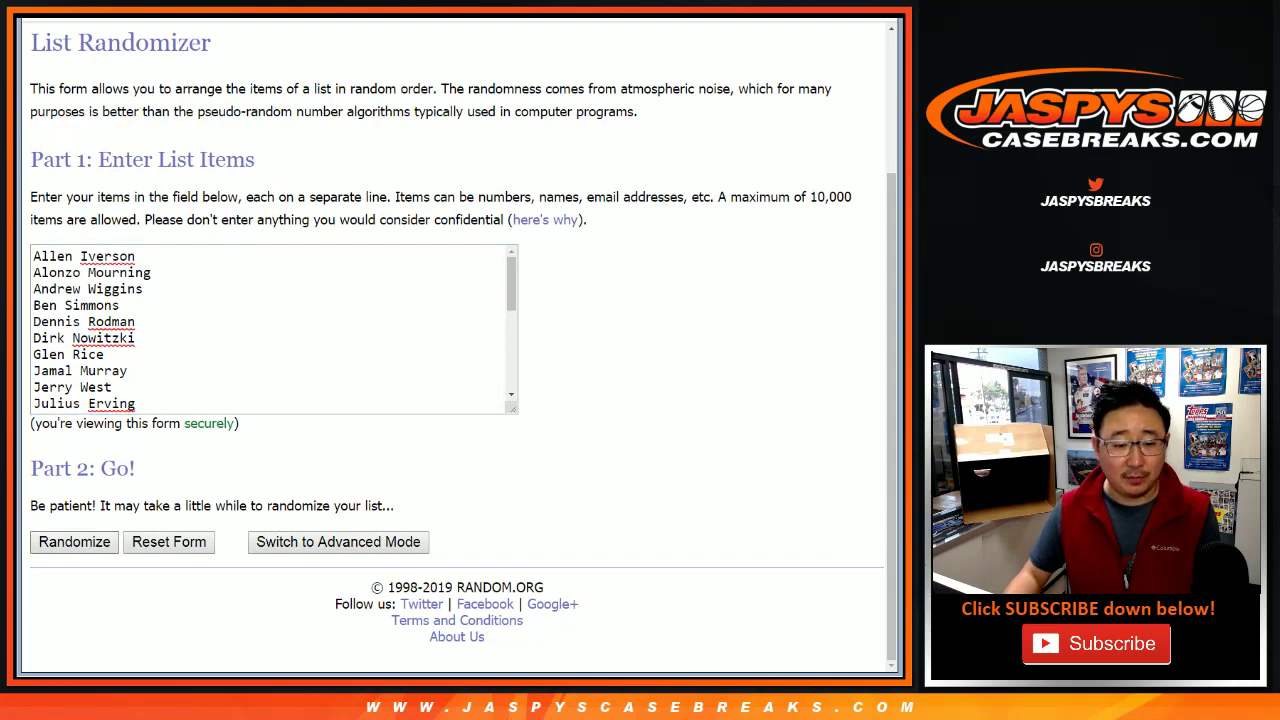
left_click(74, 541)
scroll(450, 400, "down", 5)
left_click(58, 542)
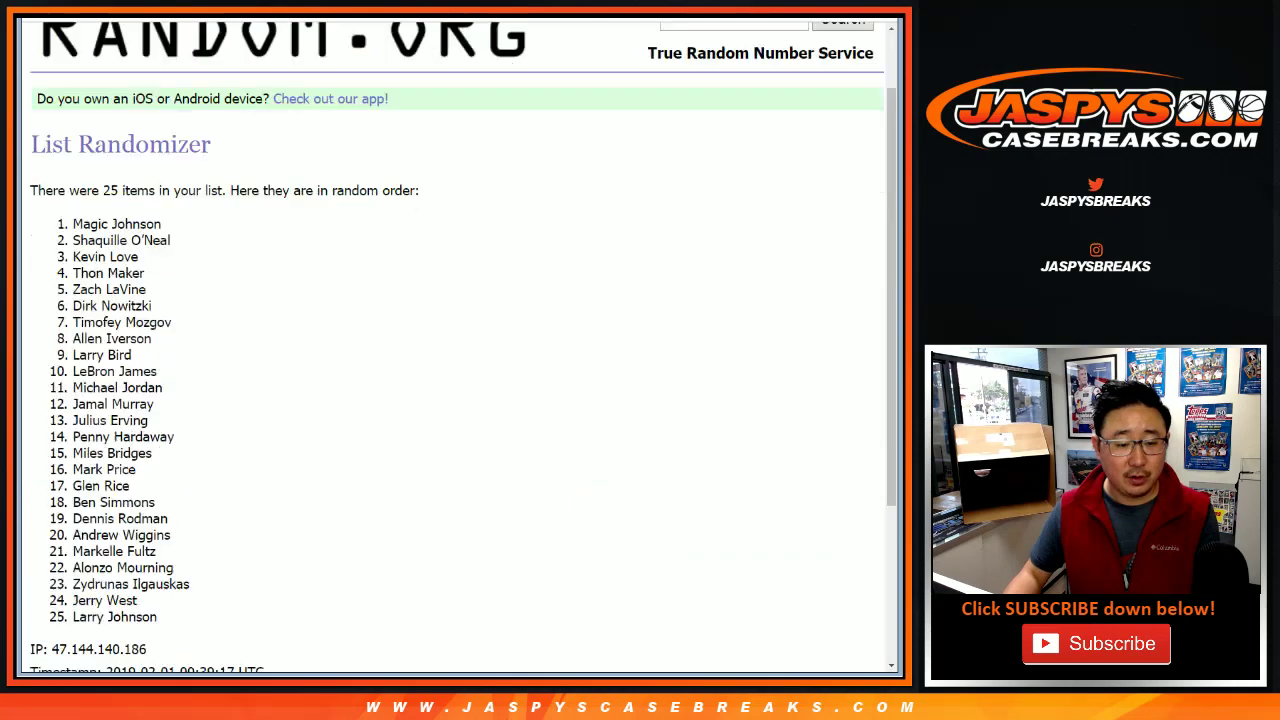
scroll(450, 400, "down", 5)
left_click(58, 542)
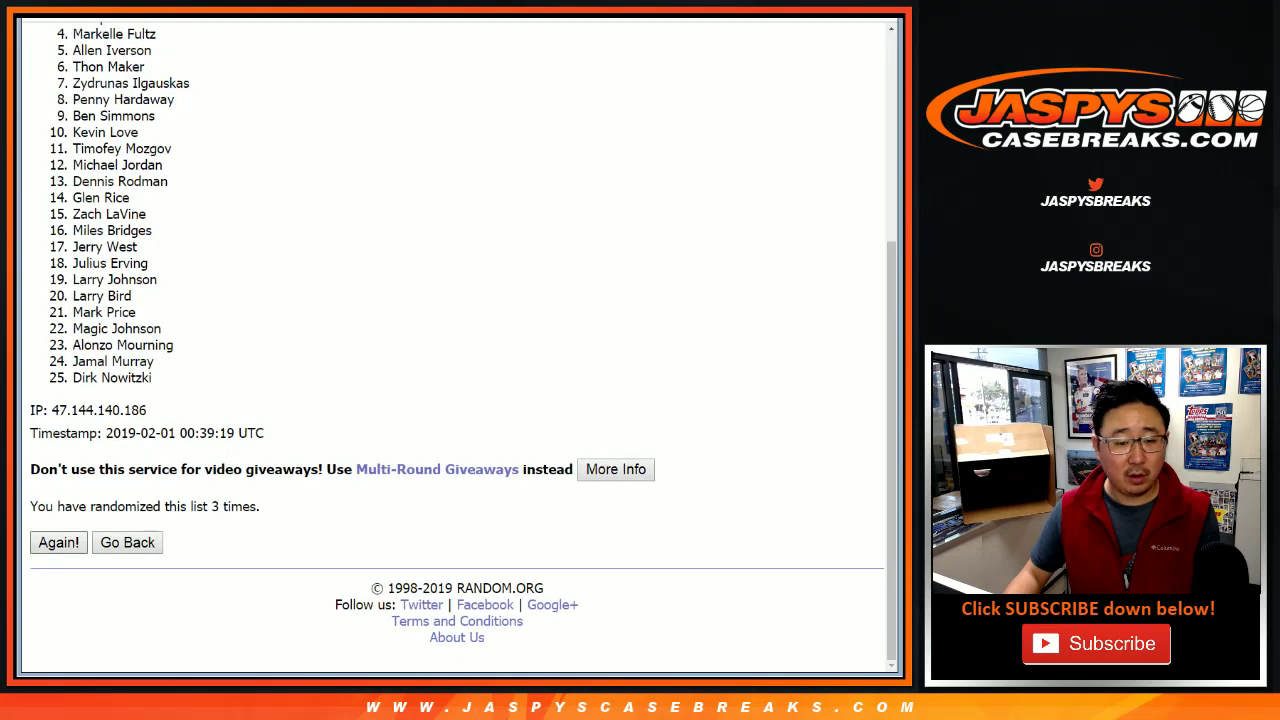
left_click(58, 542)
left_click(58, 542)
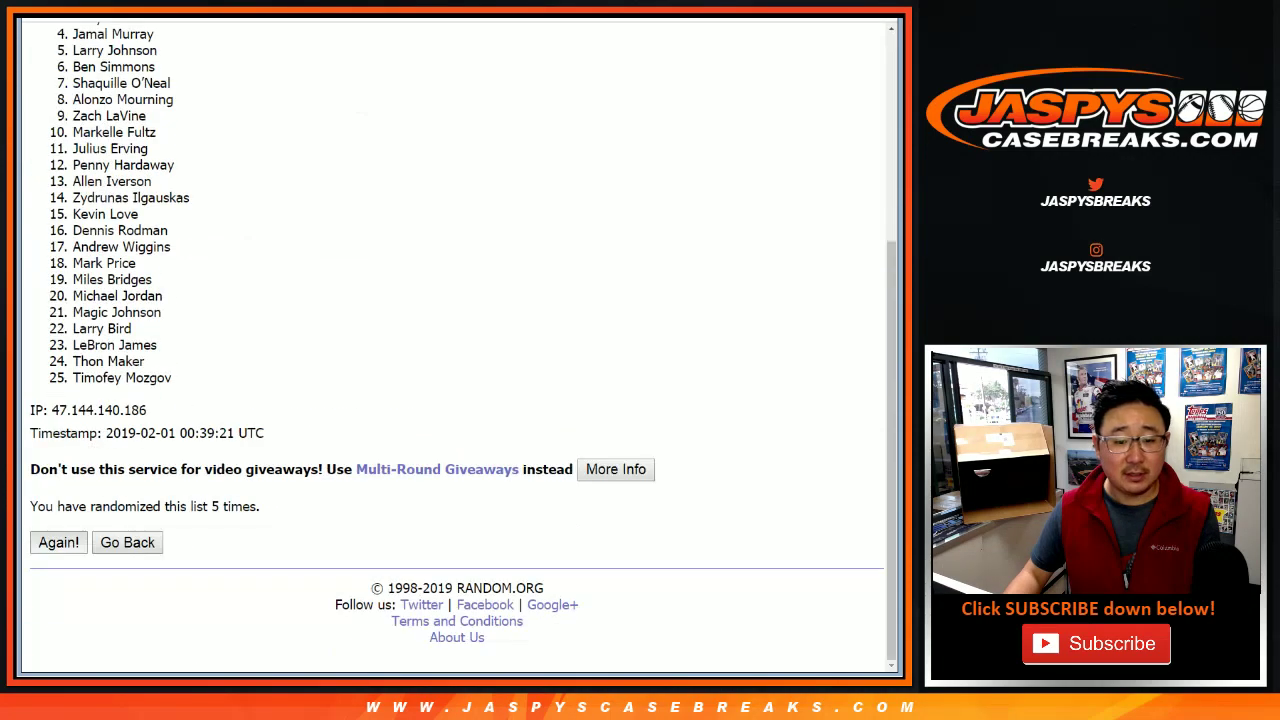
left_click(58, 542)
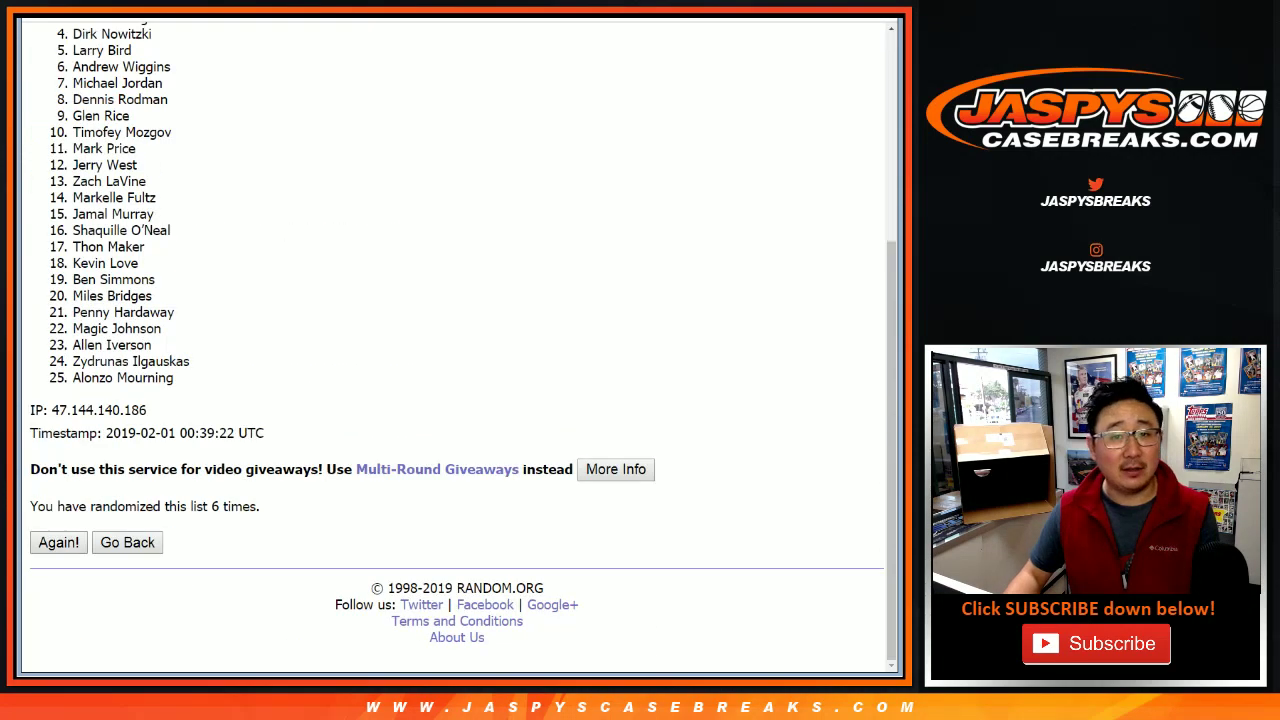
left_click(58, 542)
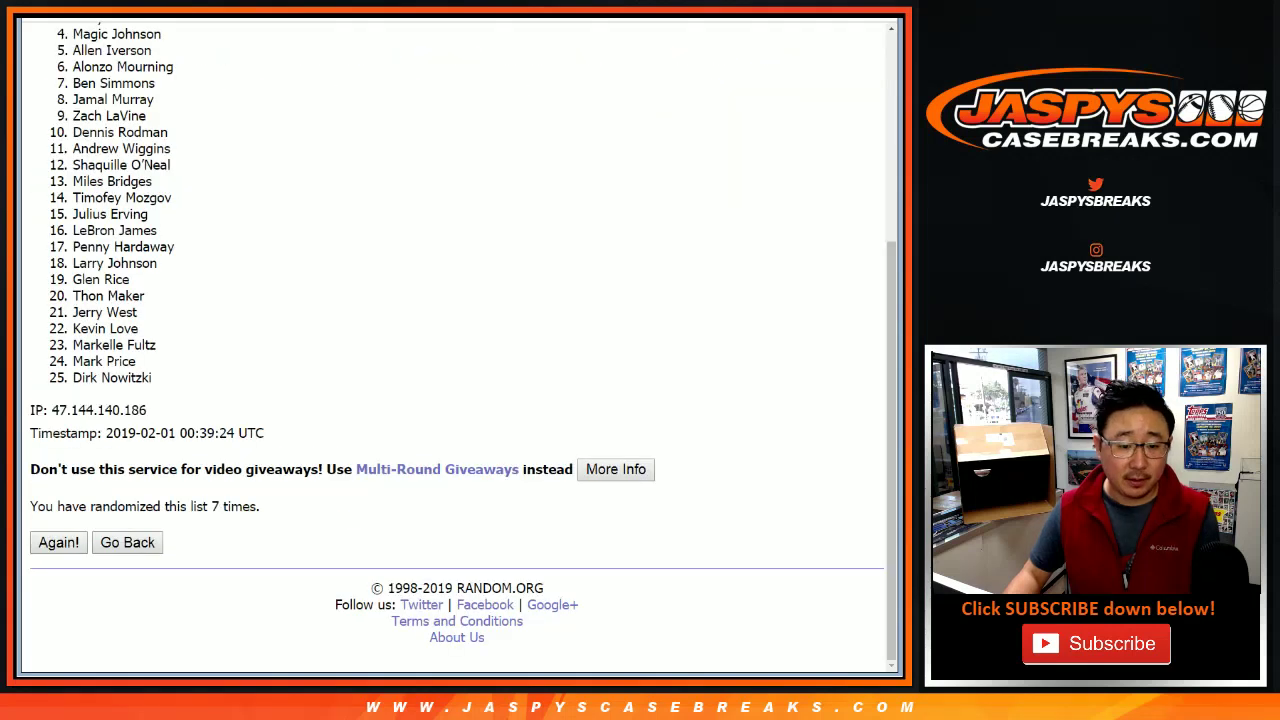
scroll(457, 346, "up", 3)
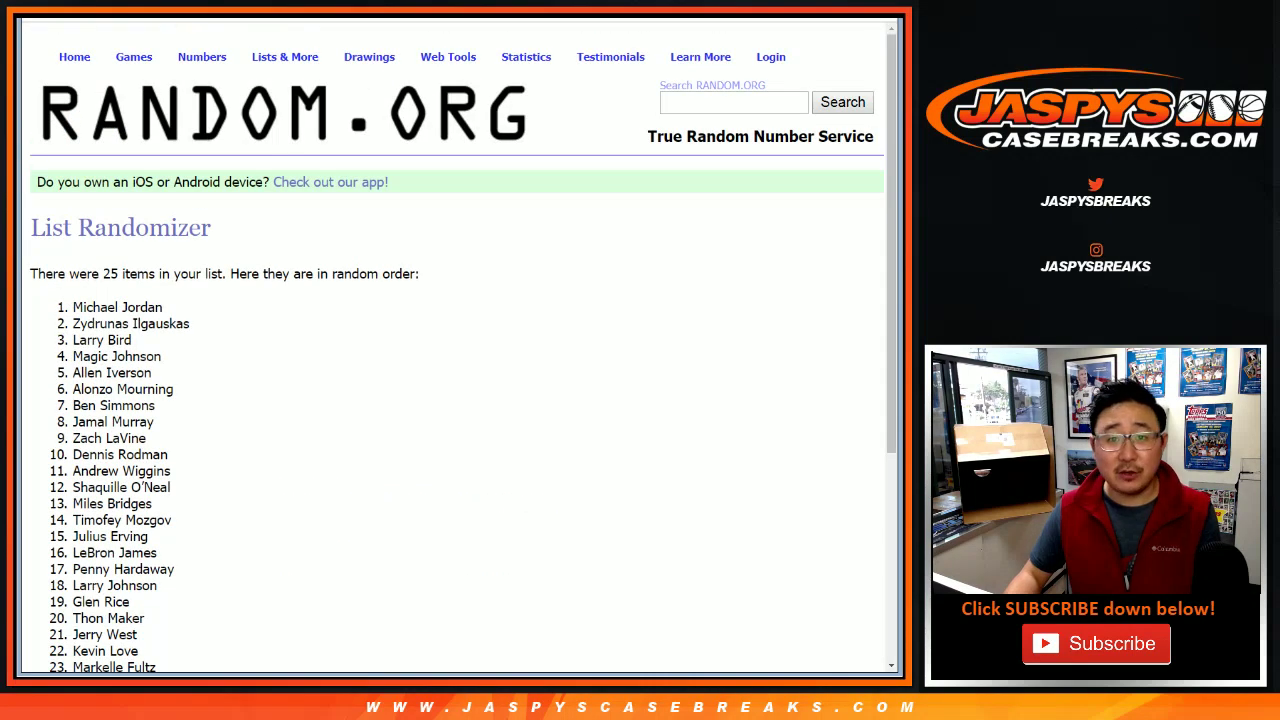
mouse_move(72, 307)
left_mouse_down()
mouse_move(200, 506)
mouse_move(152, 377)
left_mouse_up()
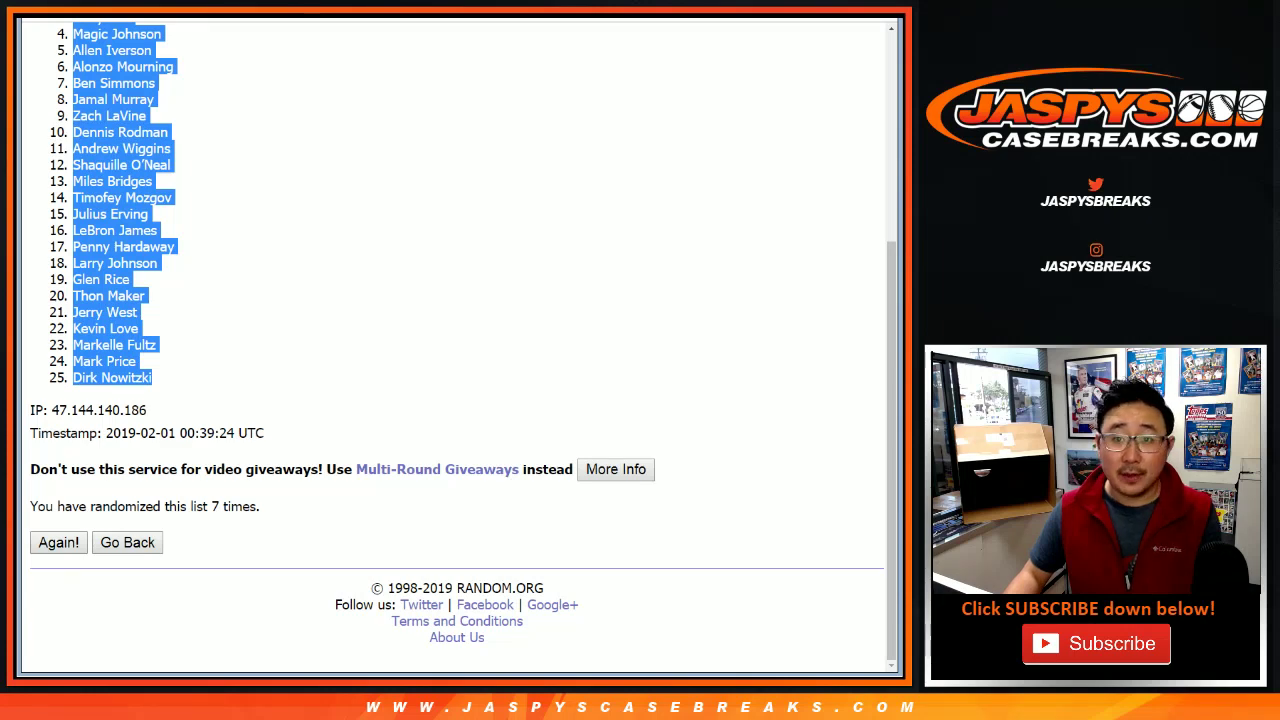
Paste the shuffled player names into column B starting at B1.
key("ctrl+Tab")
left_click(275, 150)
right_click(280, 152)
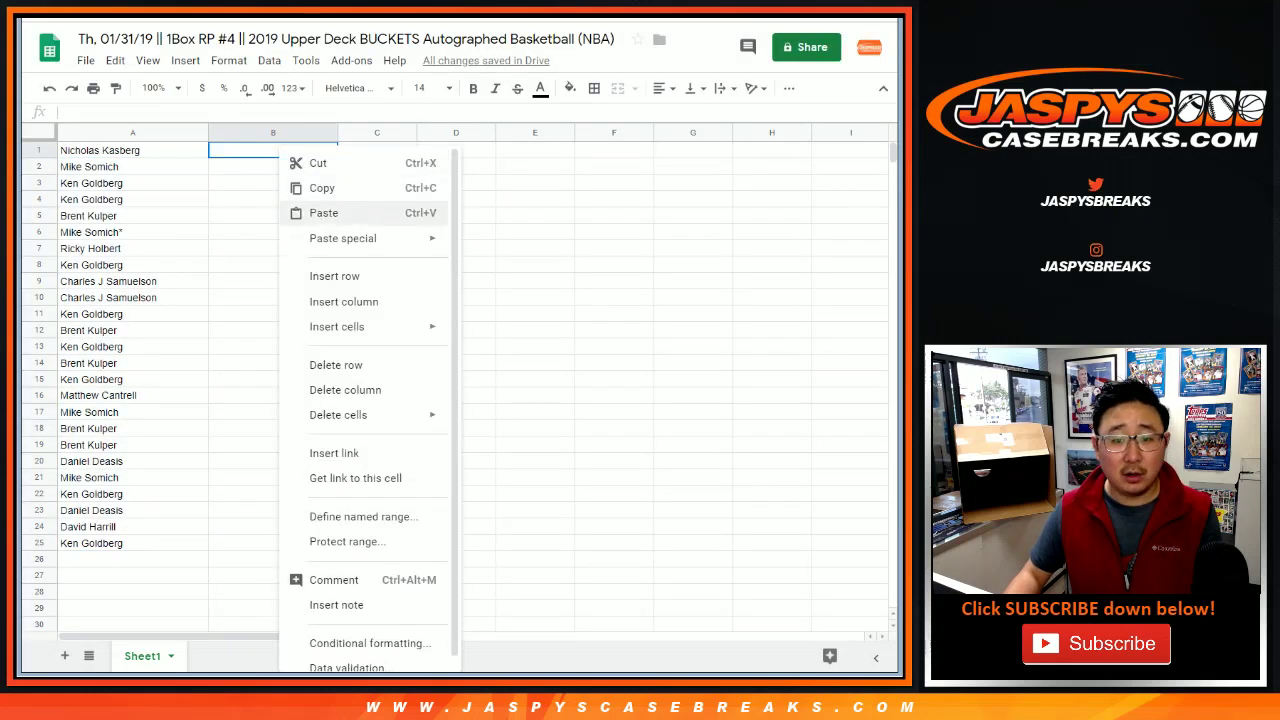
left_click(320, 211)
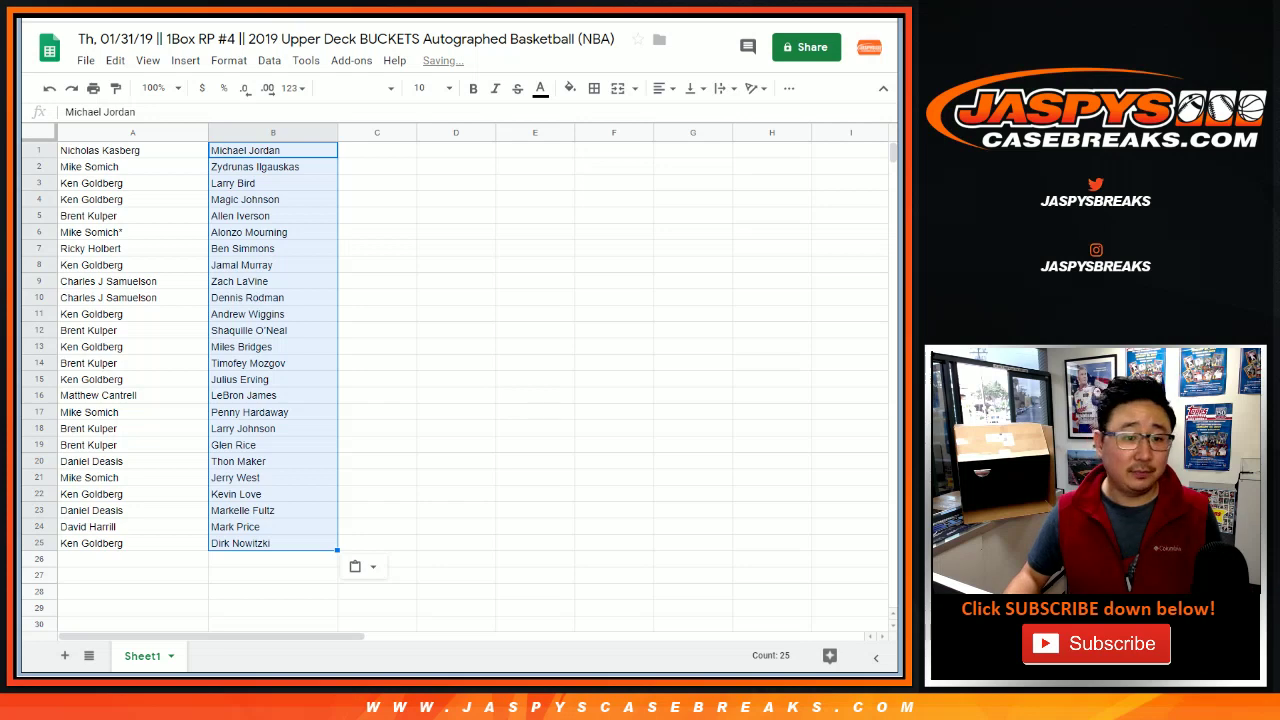
Set the whole sheet to Helvetica Neue size 14, zoom to 90%, and select row 1.
key("ctrl+a")
left_click(355, 88)
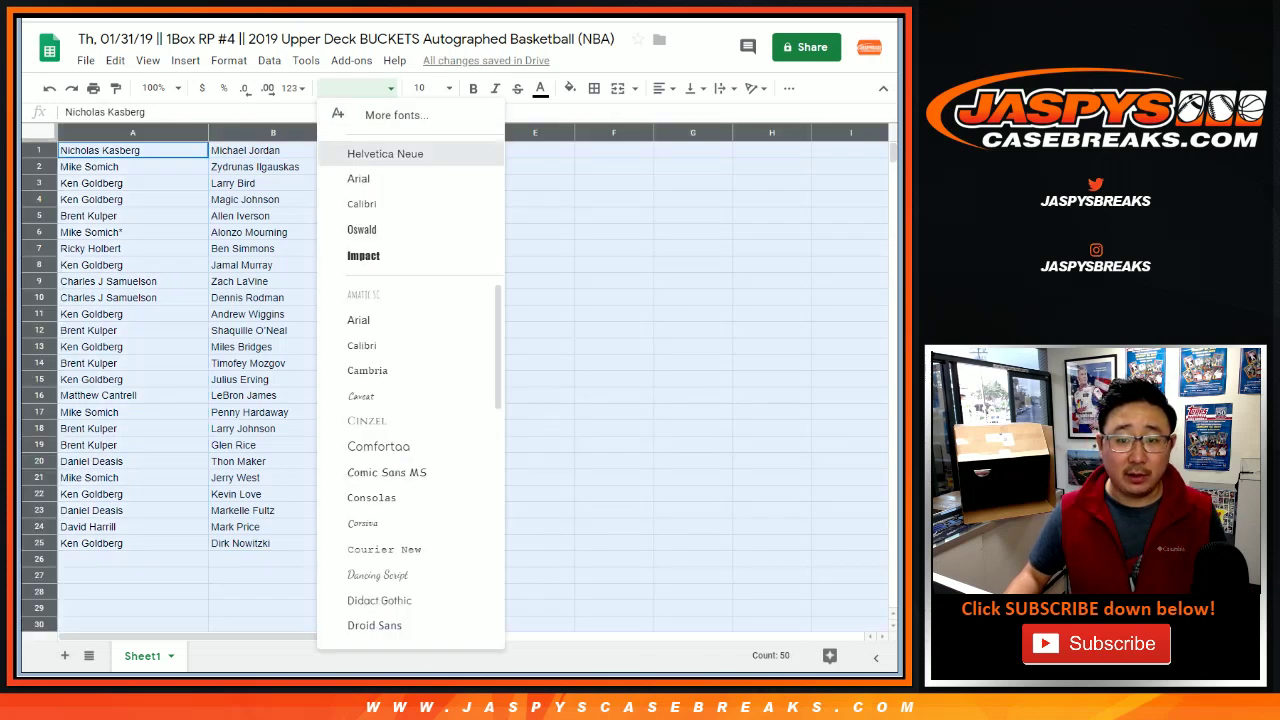
left_click(385, 153)
left_click(448, 88)
type("14")
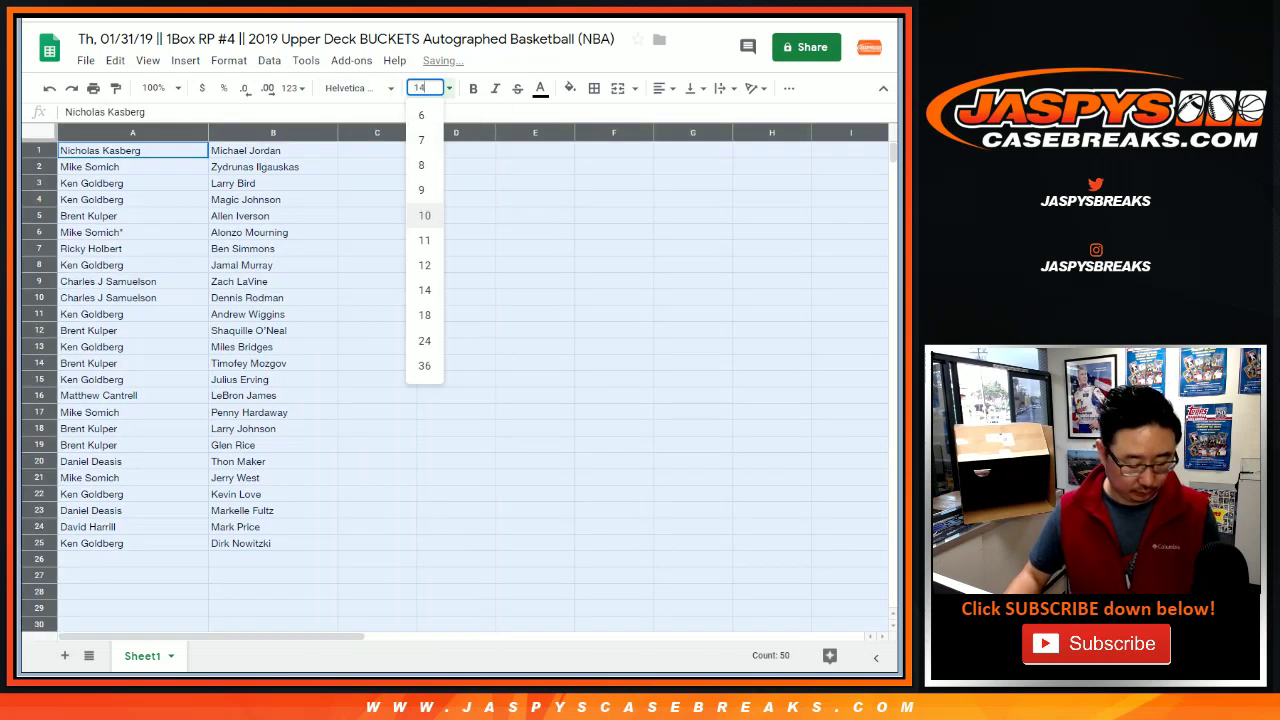
key("Return")
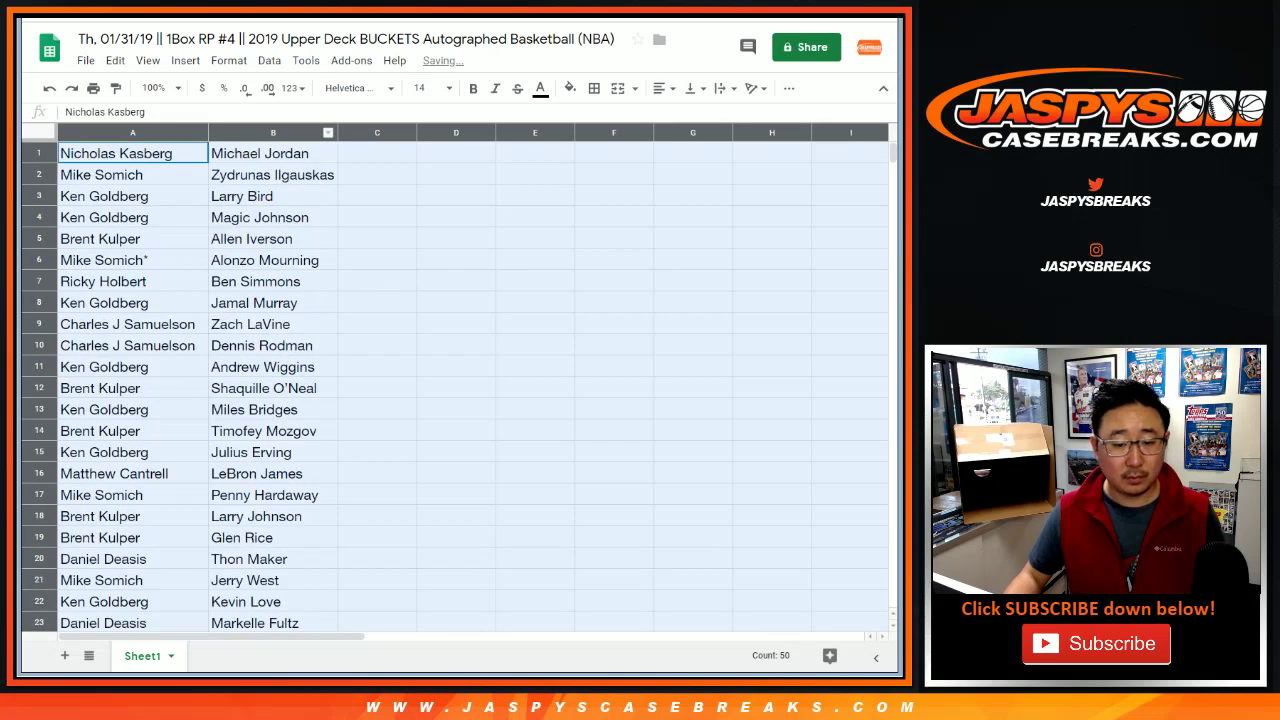
left_click(160, 88)
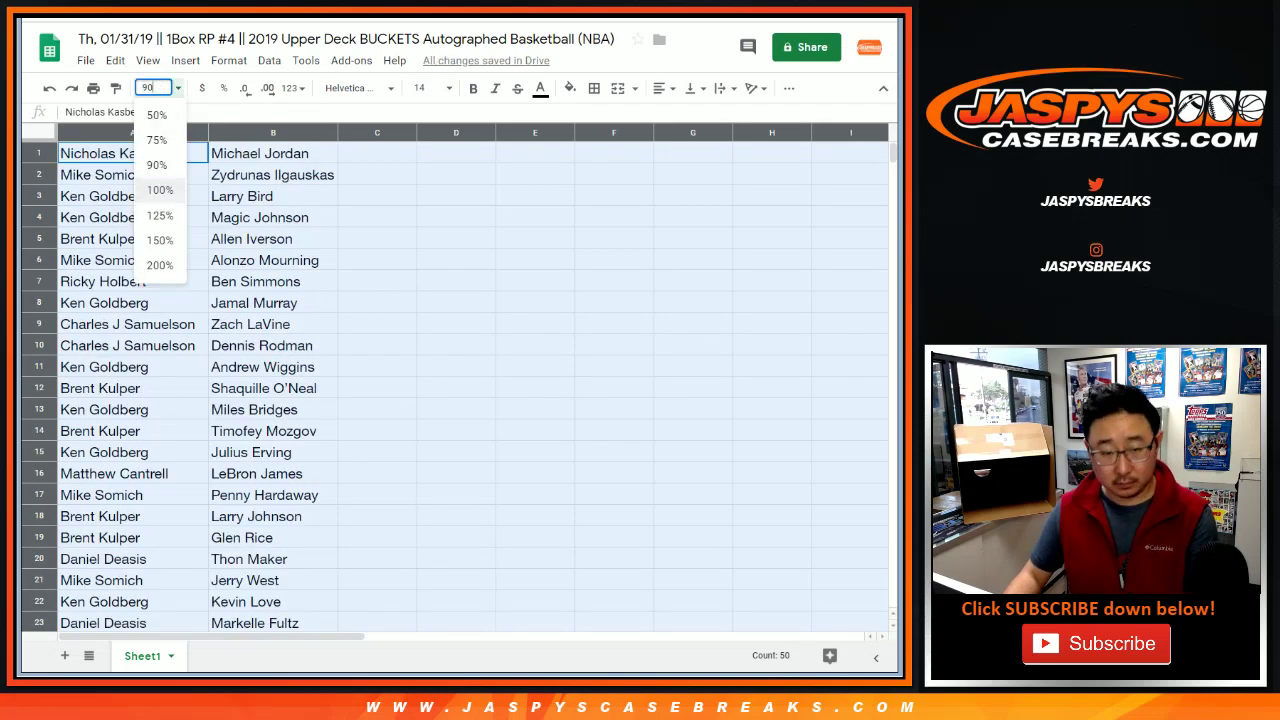
key("Return")
key("shift+space")
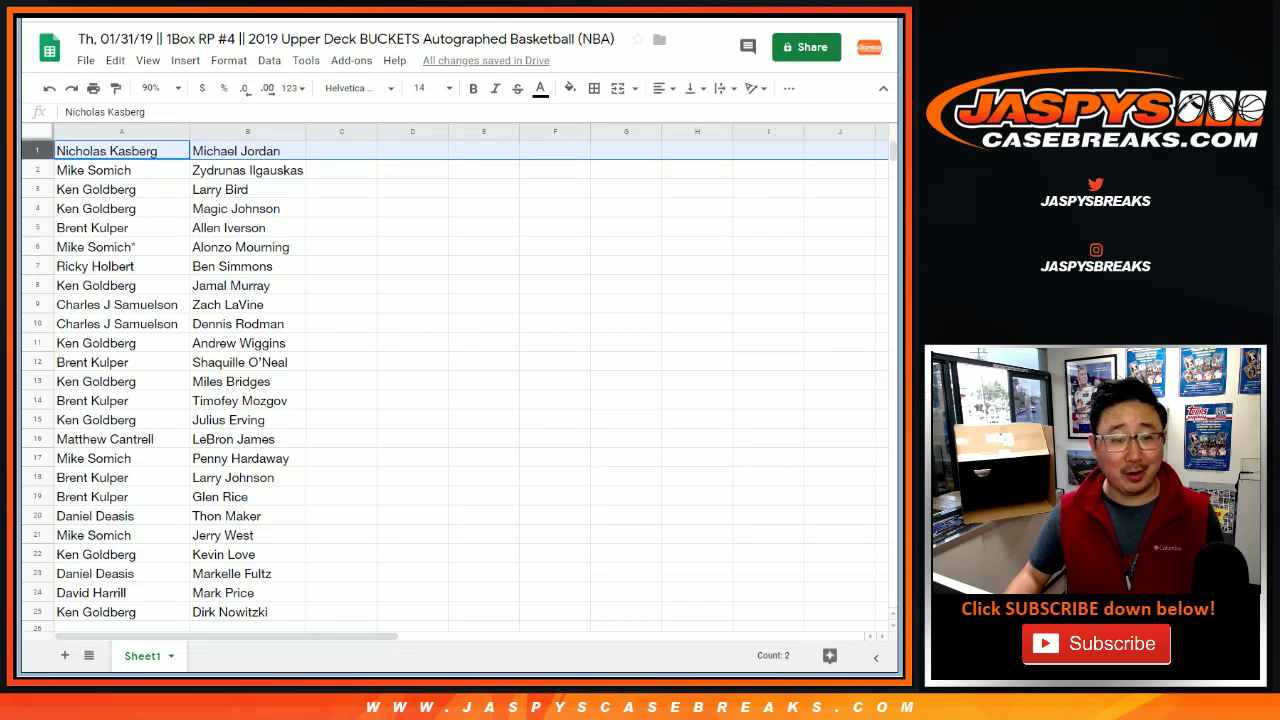
key("Down")
key("shift+space")
key("Down")
key("shift+space")
key("shift+Down")
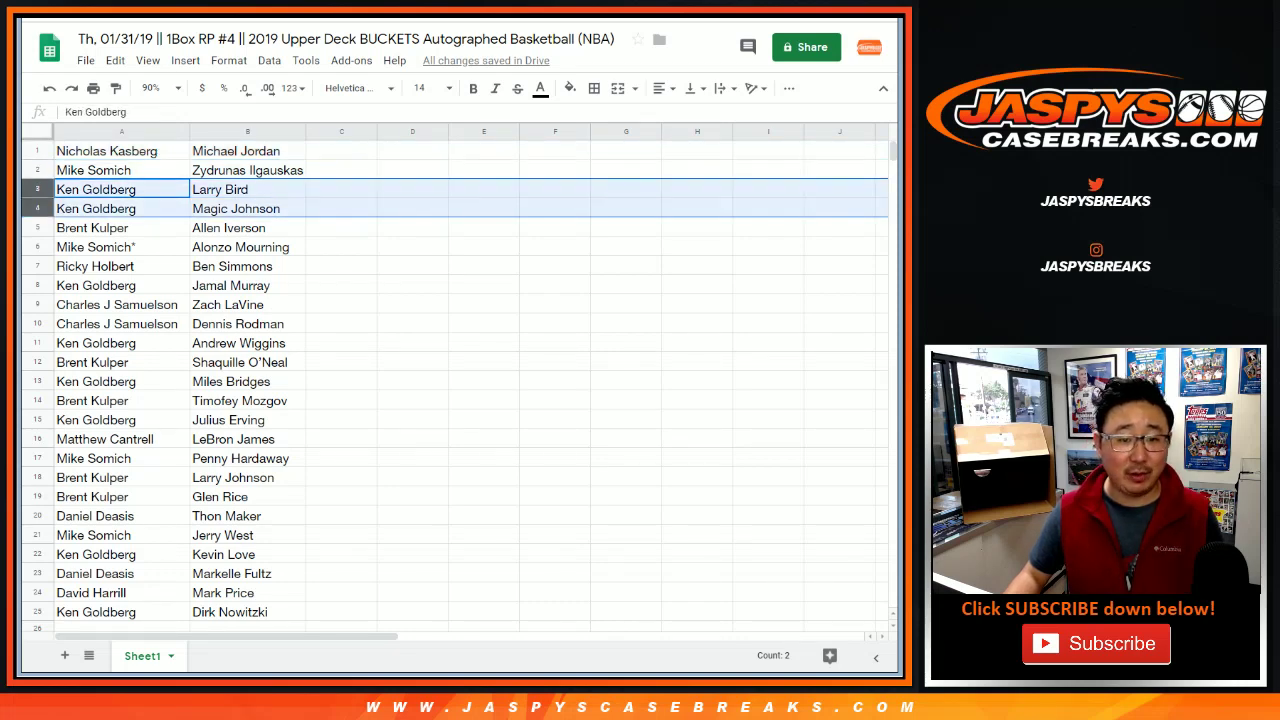
key("Down")
key("Down")
key("shift+space")
key("Down")
key("shift+space")
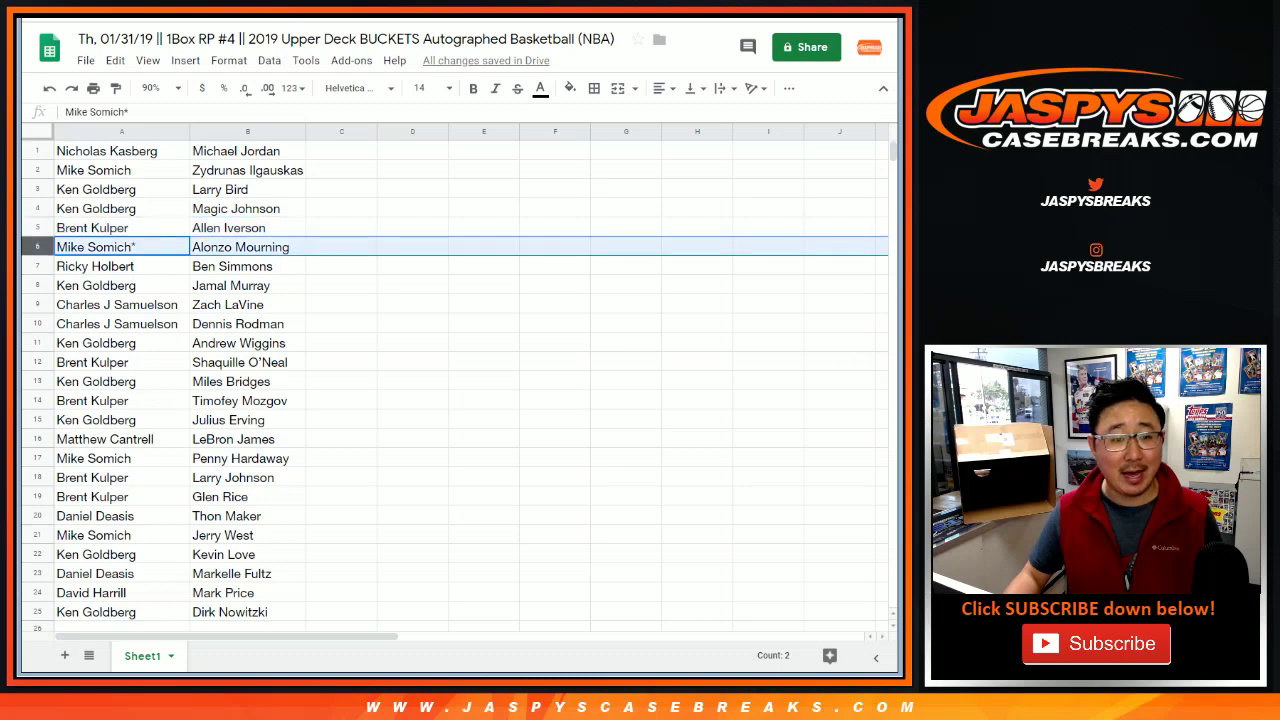
key("Down")
key("shift+space")
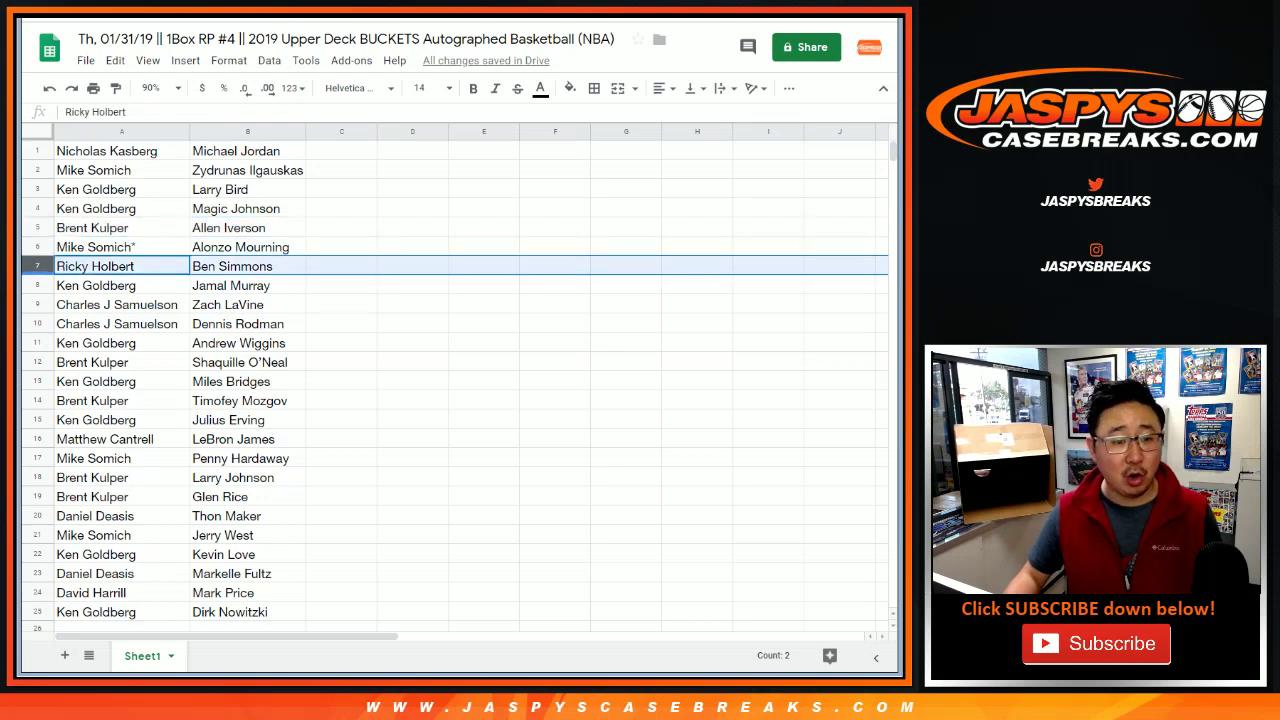
key("Down")
key("shift+space")
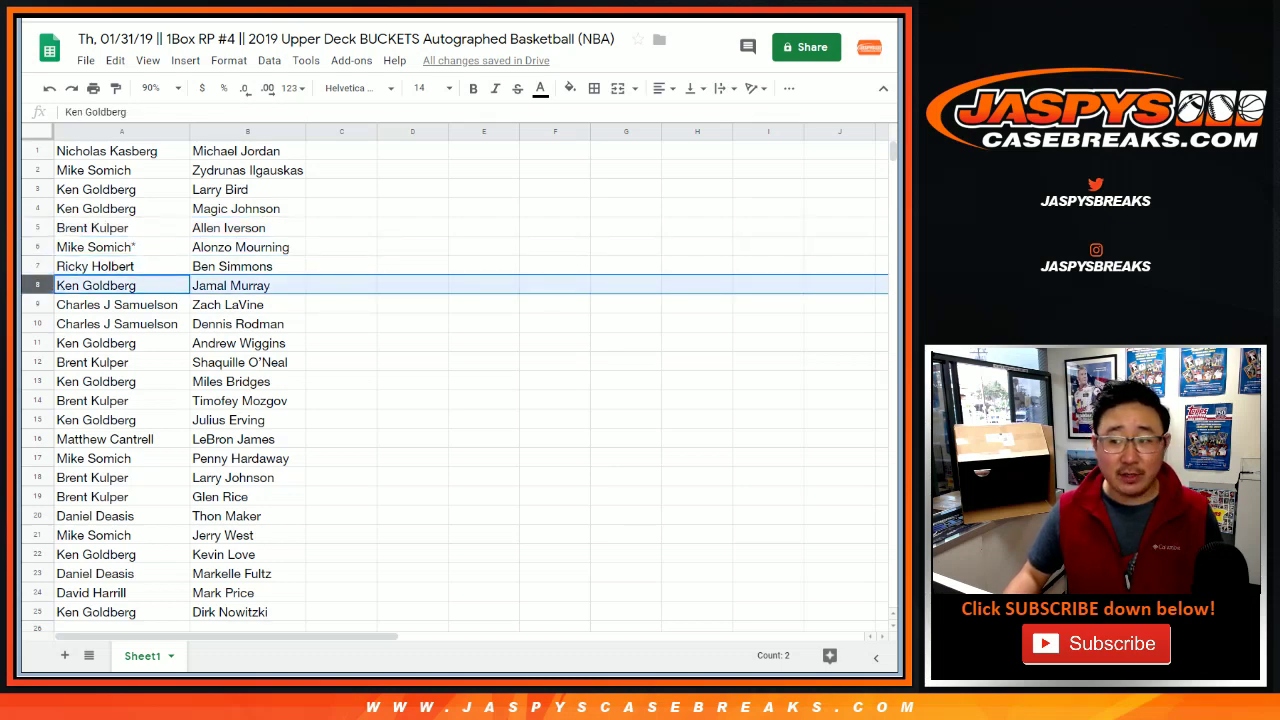
key("Down")
key("shift+space")
key("shift+Down")
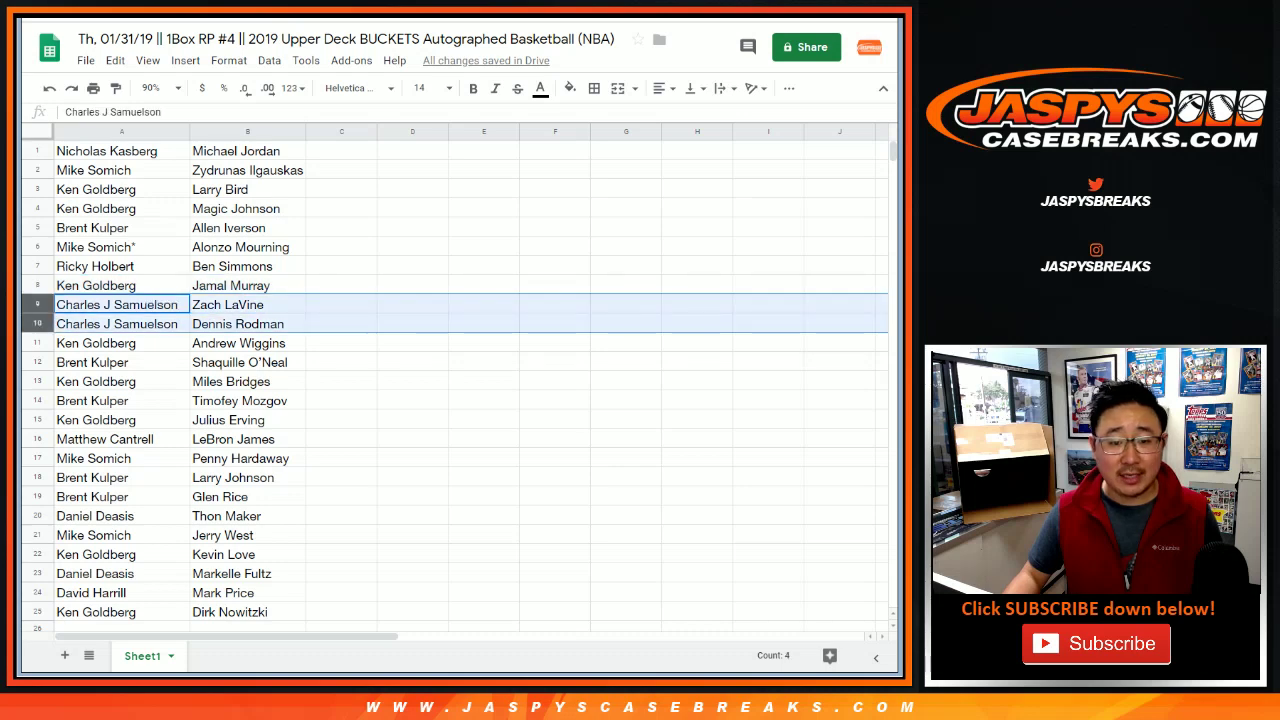
scroll(450, 380, "down", 2)
key("Down")
key("Down")
key("shift+space")
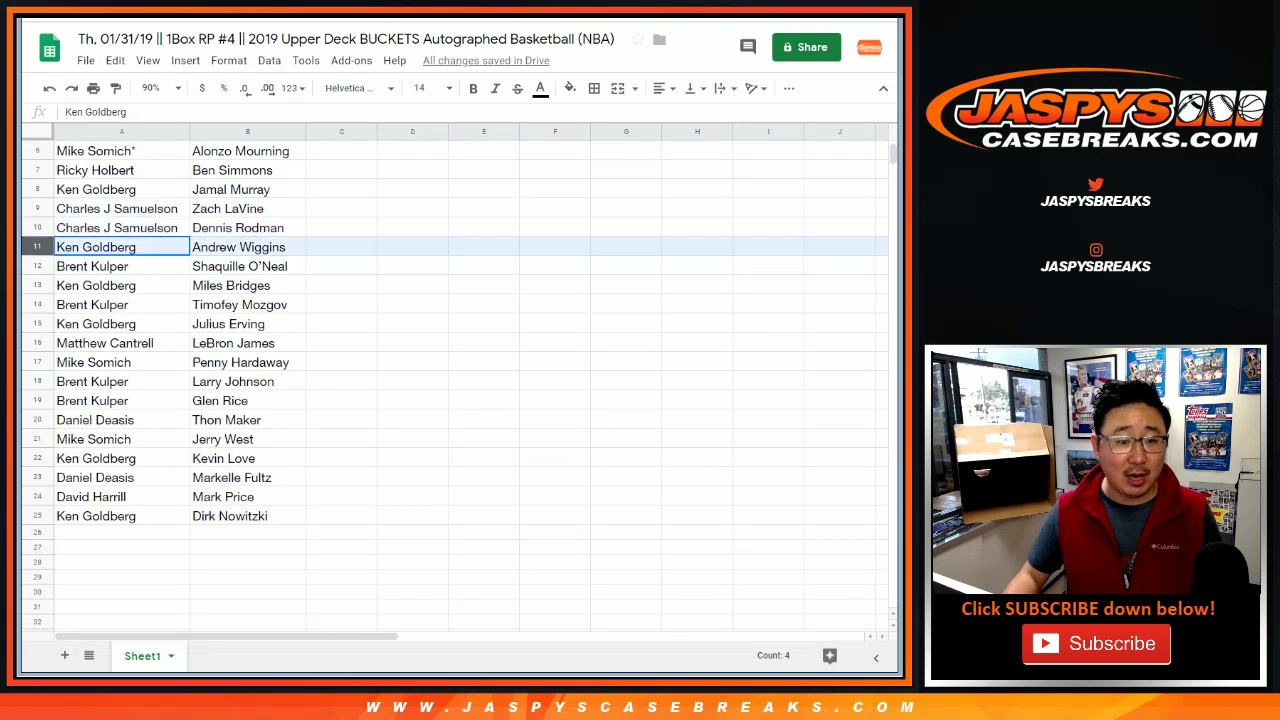
key("Down")
key("shift+space")
key("Down")
key("shift+space")
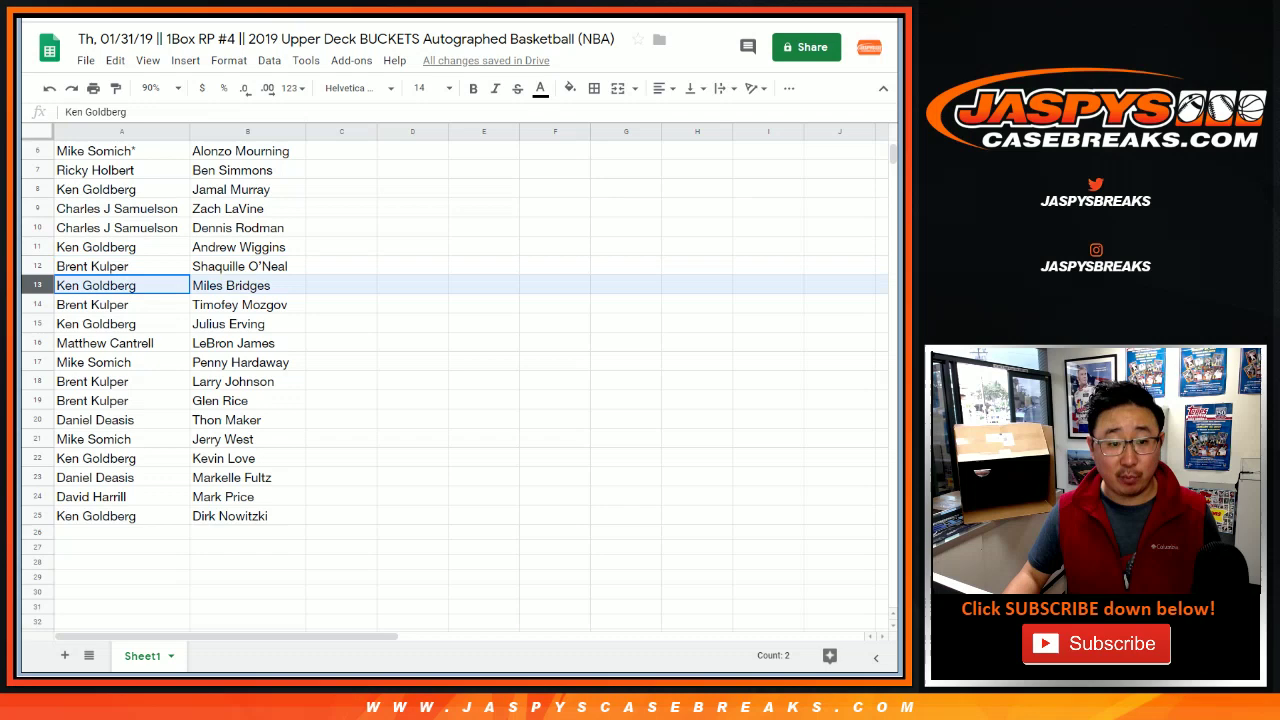
key("Down")
key("shift+space")
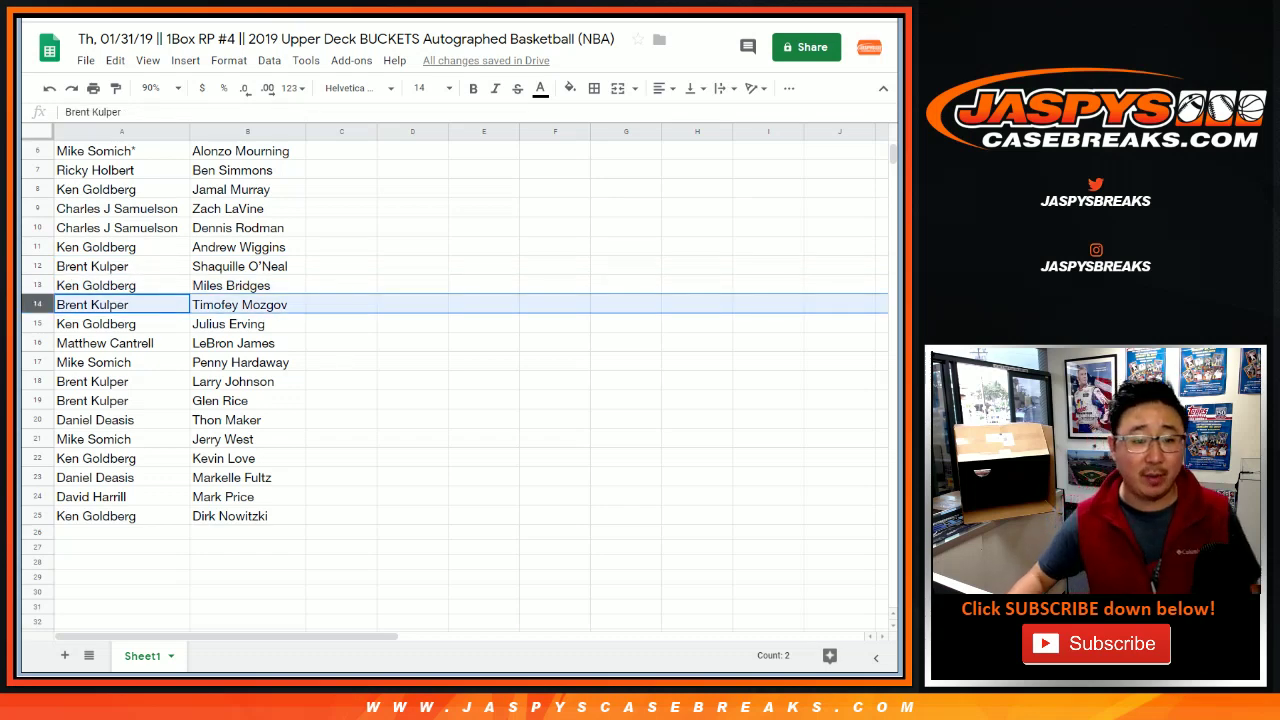
key("Down")
key("shift+space")
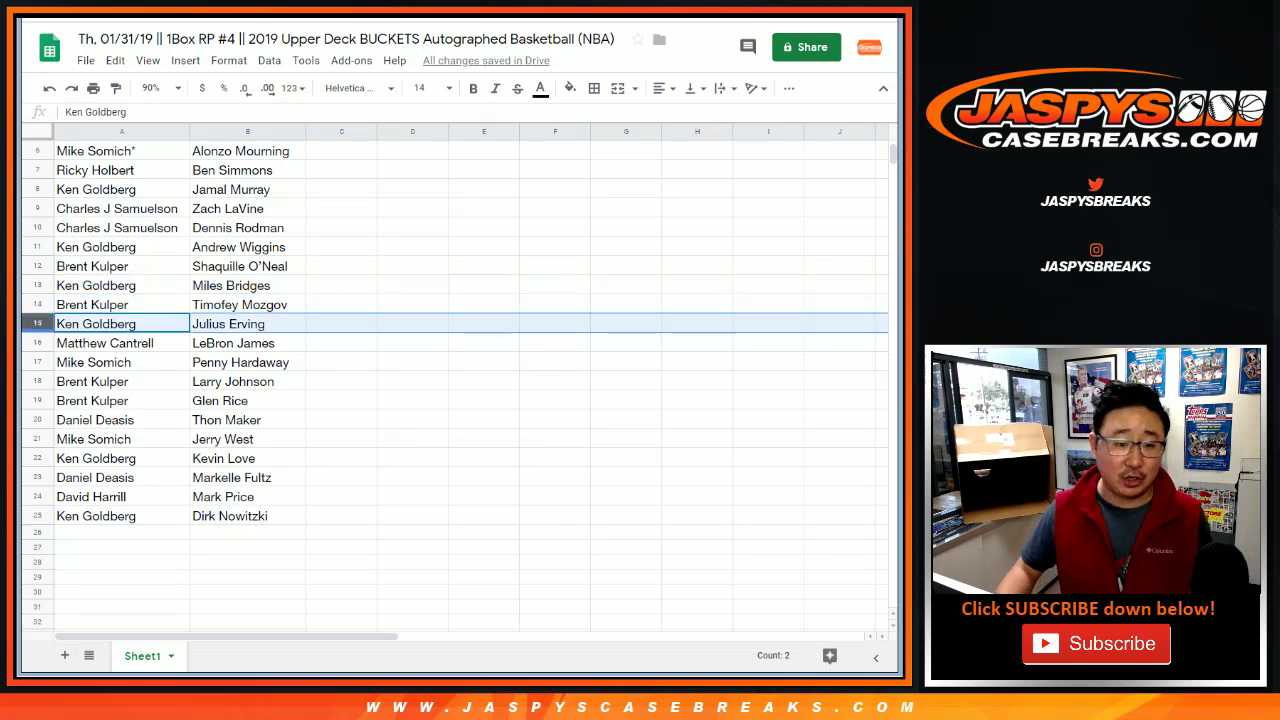
key("Down")
key("shift+space")
key("Down")
key("shift+space")
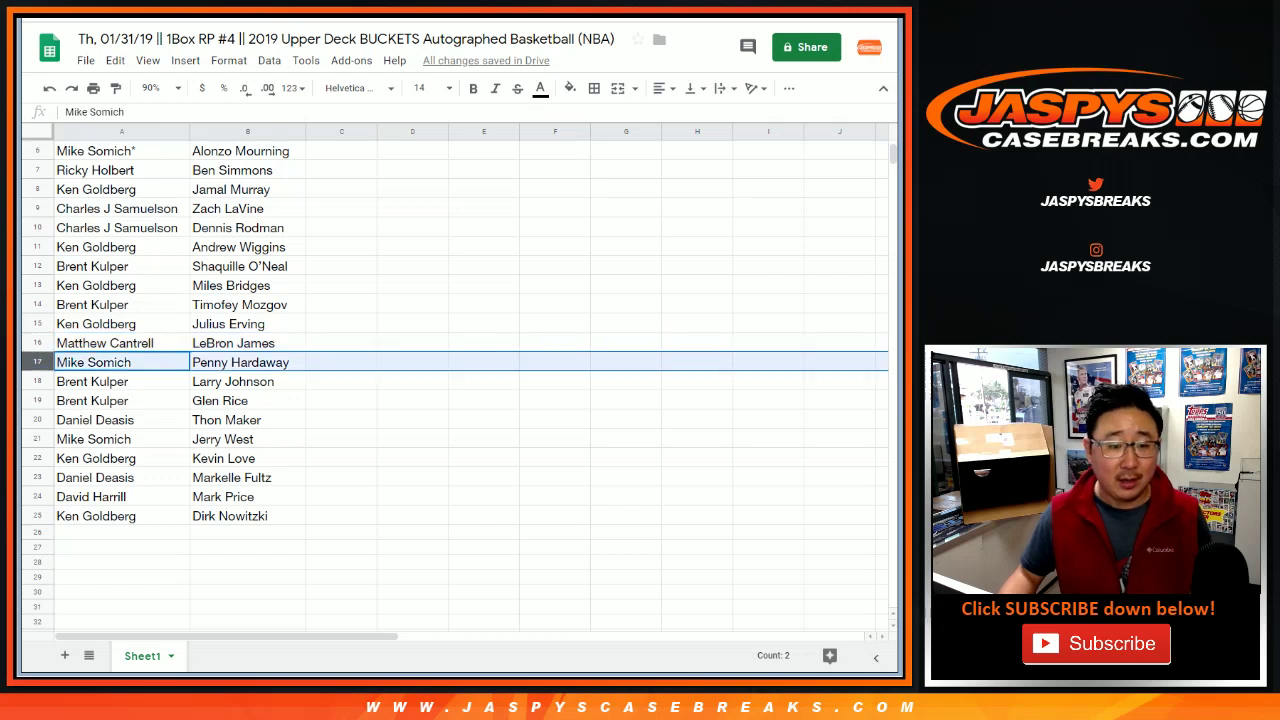
scroll(455, 380, "down", 1)
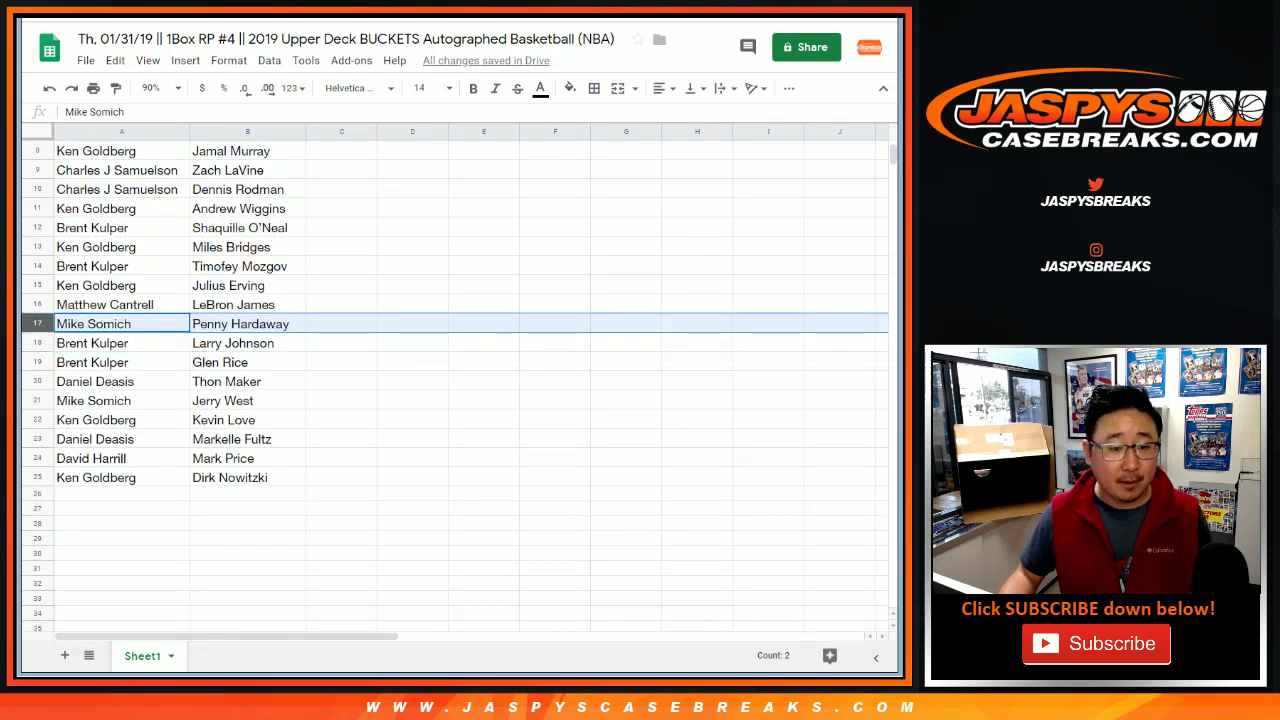
key("Down")
key("shift+space")
key("shift+Down")
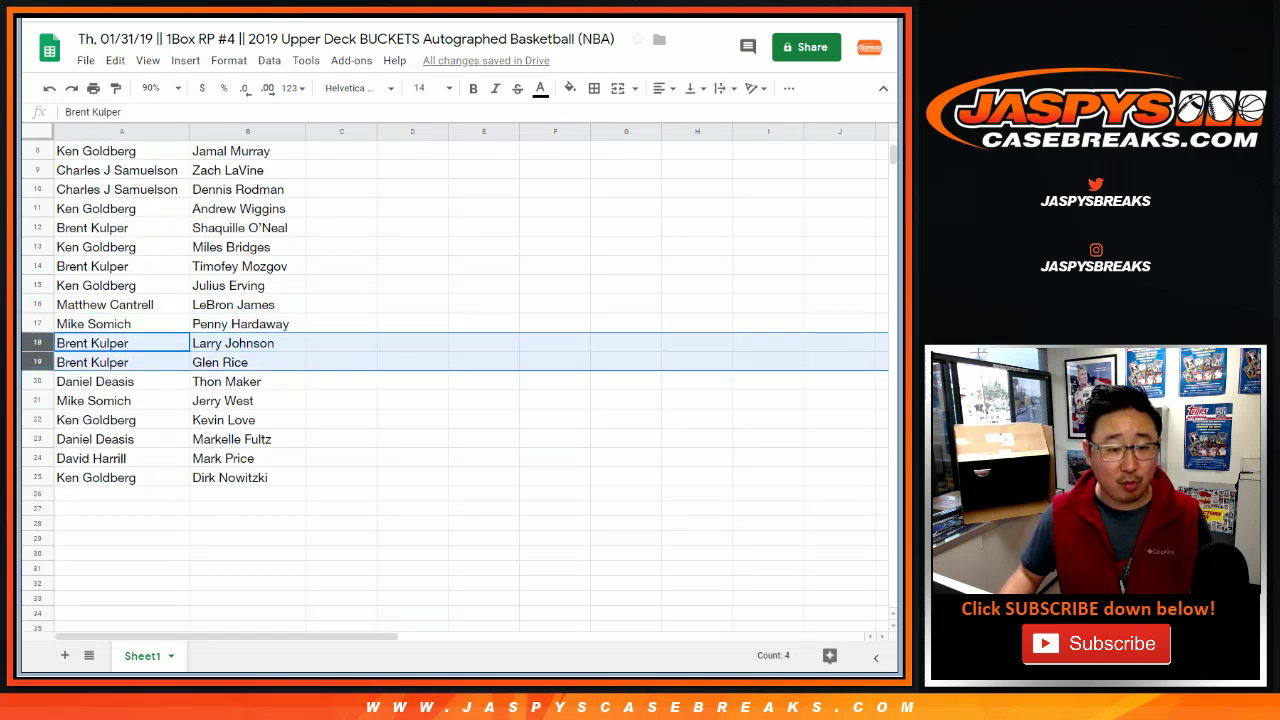
key("Down")
key("Down")
key("shift+space")
key("Down")
key("shift+space")
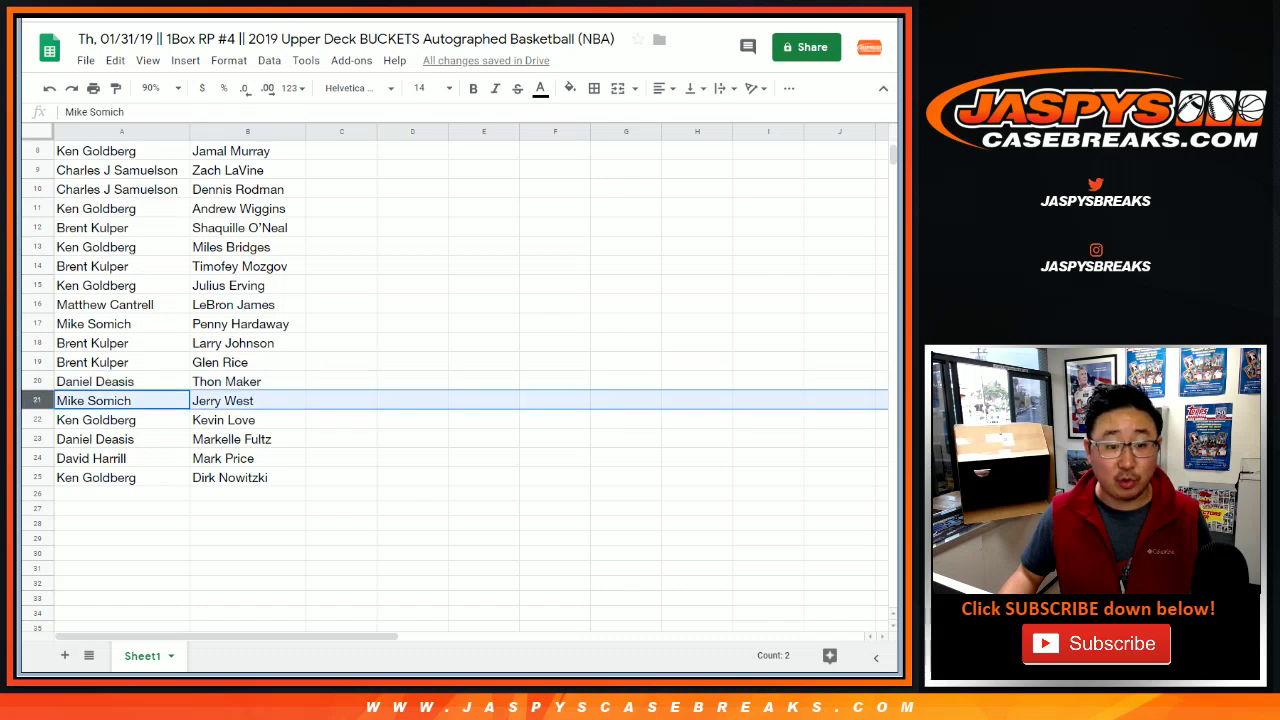
key("Down")
key("shift+space")
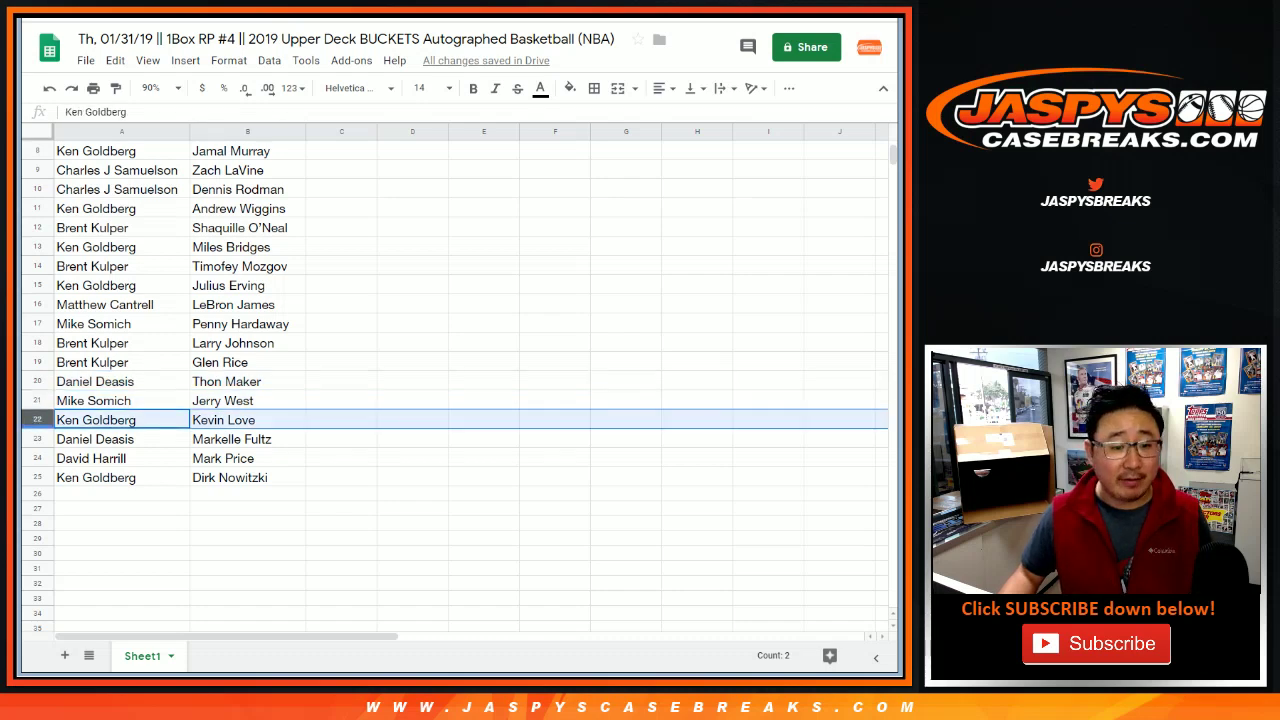
key("Down")
key("shift+space")
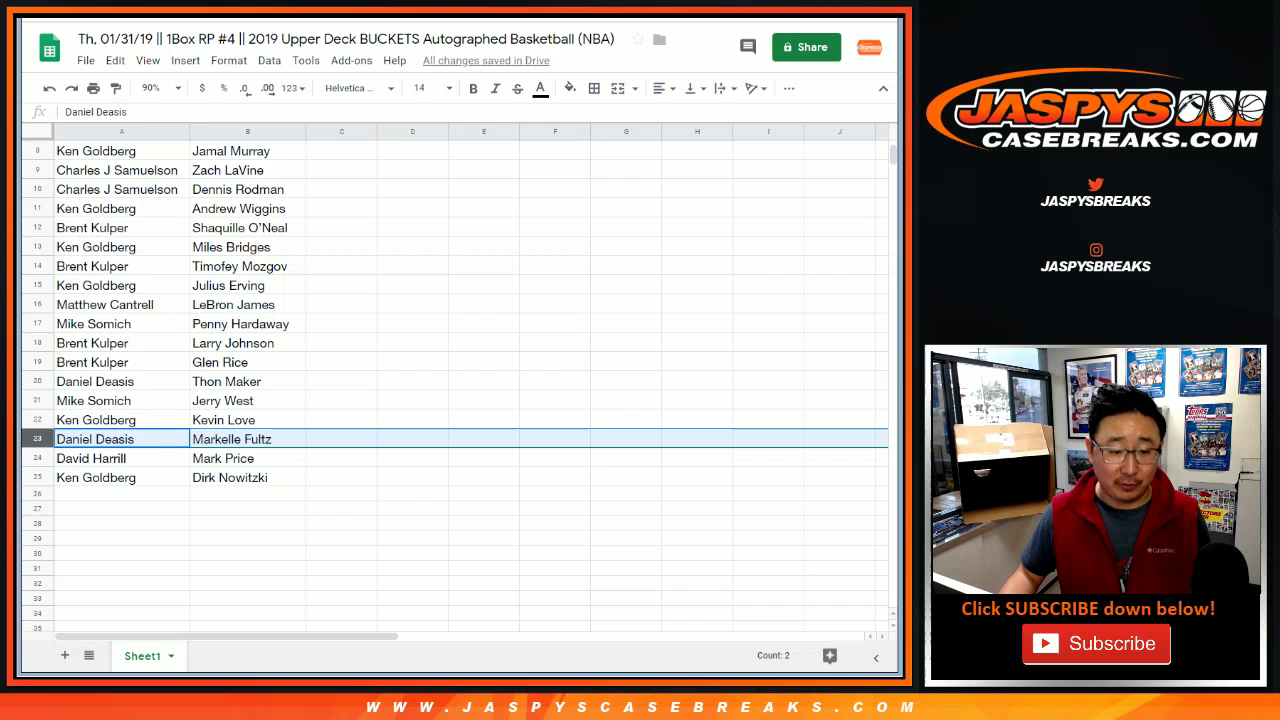
key("Down")
key("shift+space")
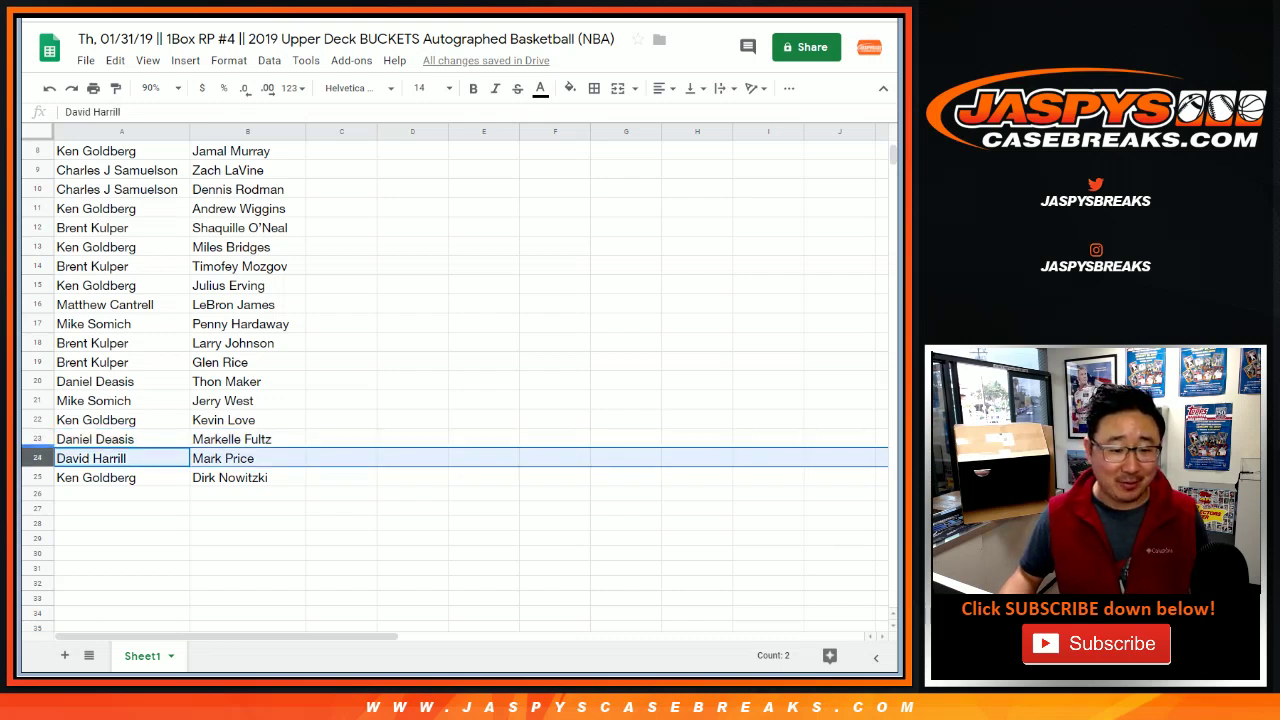
key("Down")
key("shift+space")
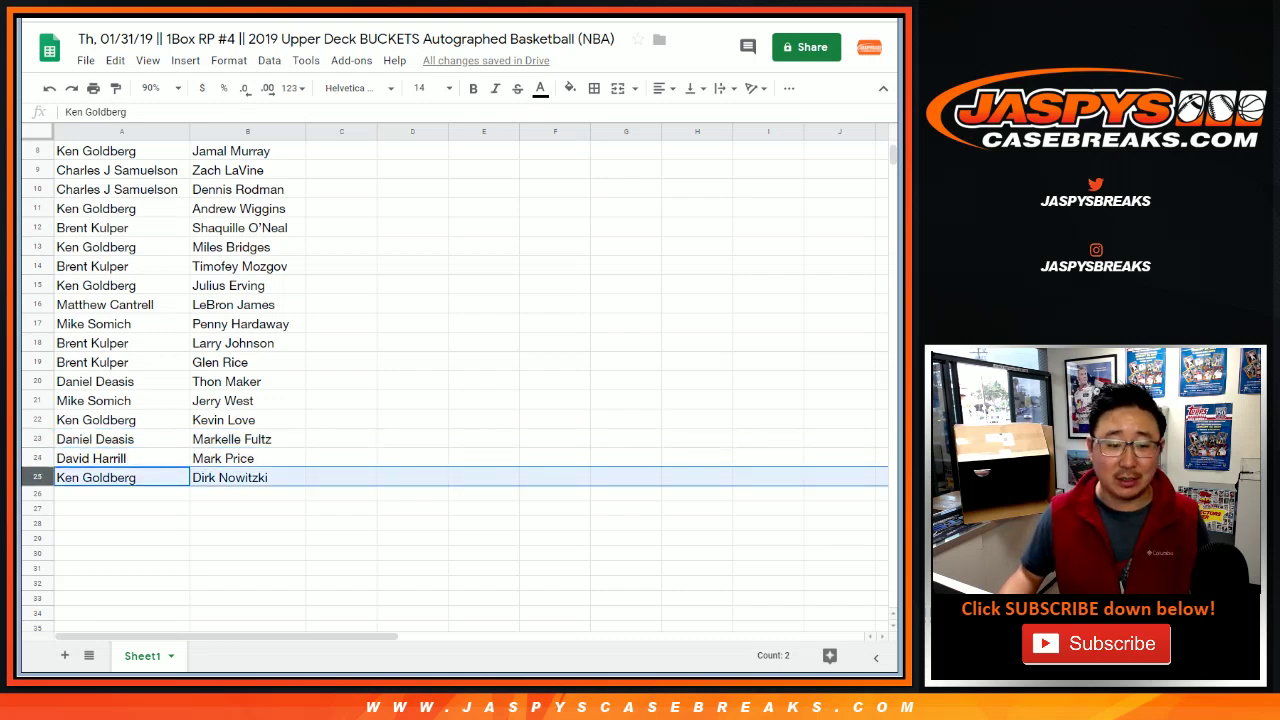
scroll(455, 380, "up", 3)
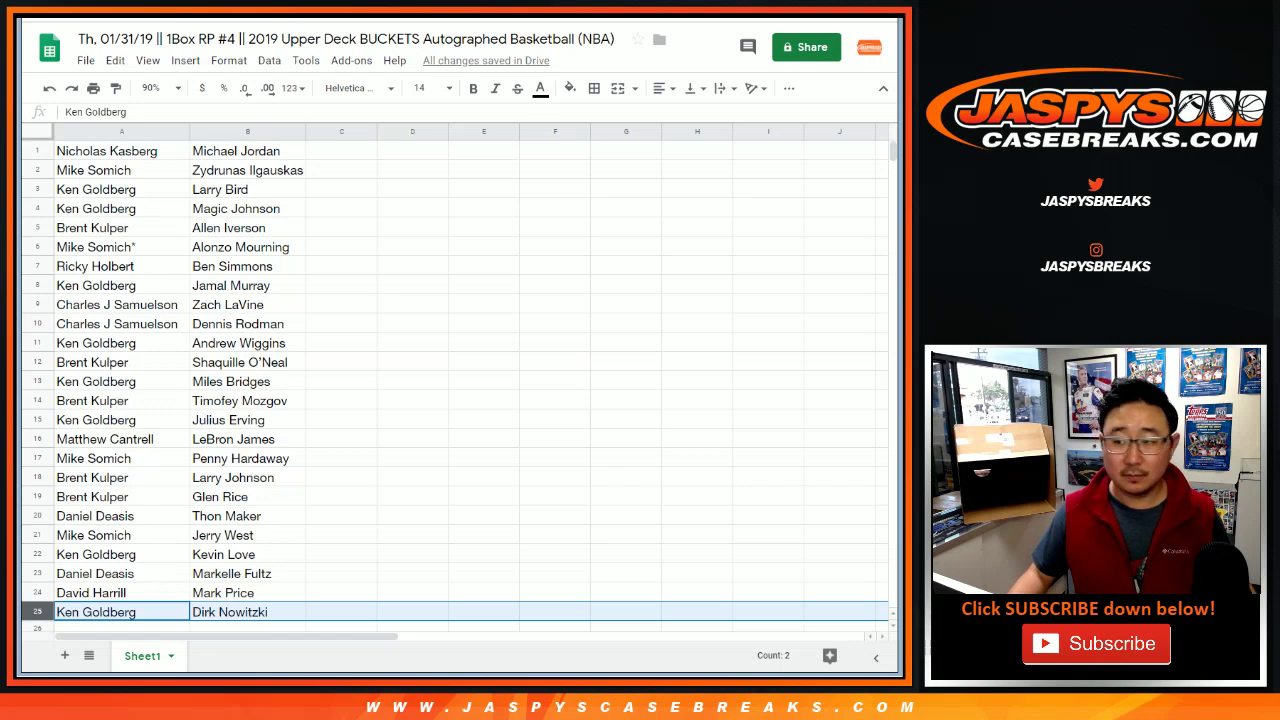
Sort the sheet A→Z by column A.
left_click(121, 131)
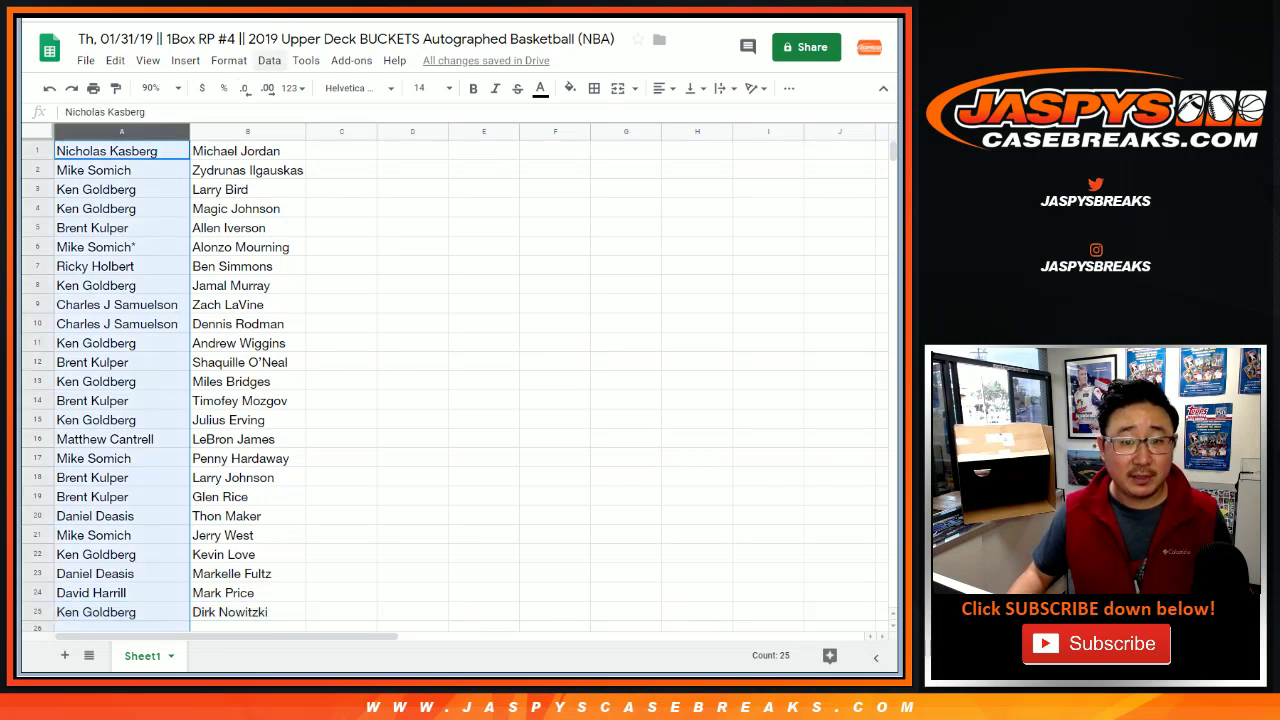
left_click(269, 60)
left_click(340, 89)
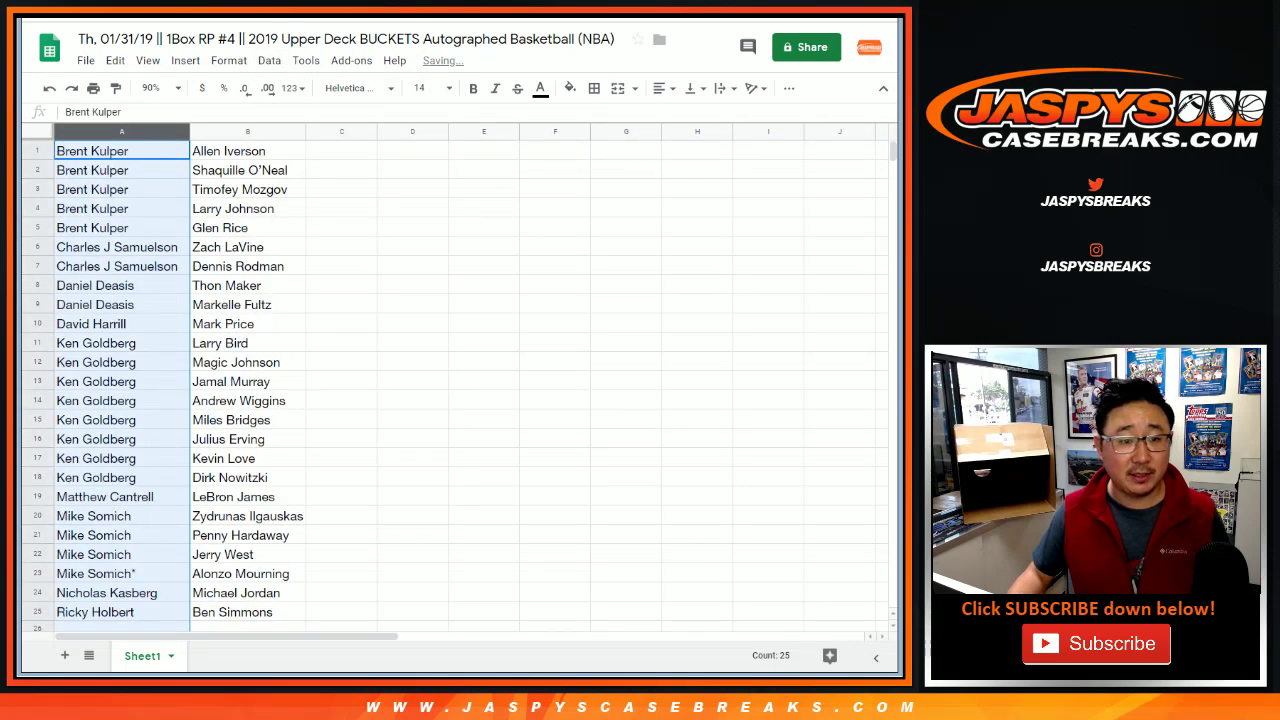
Select each name's rows (1–5, 10, 11–18, 20–23, 24, 25) to count their spots.
left_click_drag(38, 150, 38, 477)
left_click(38, 323)
left_click(38, 342)
scroll(38, 477, "down", 3)
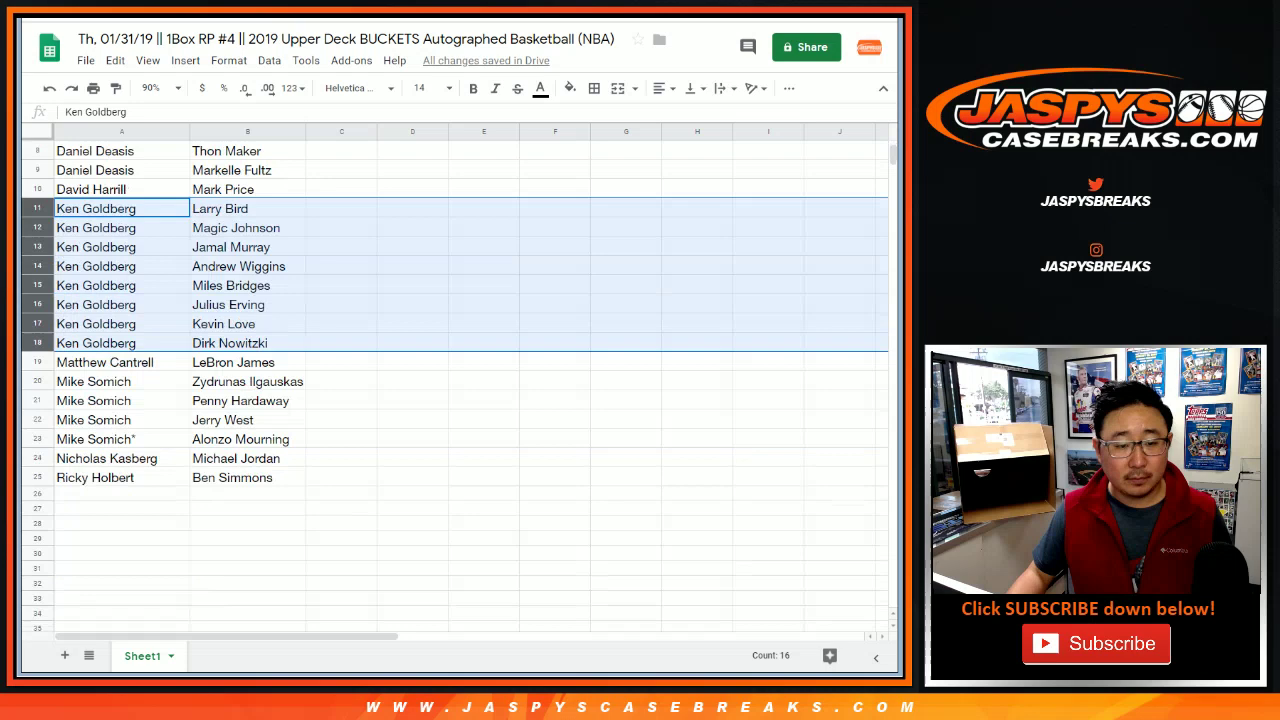
left_click(38, 304)
left_click(38, 323)
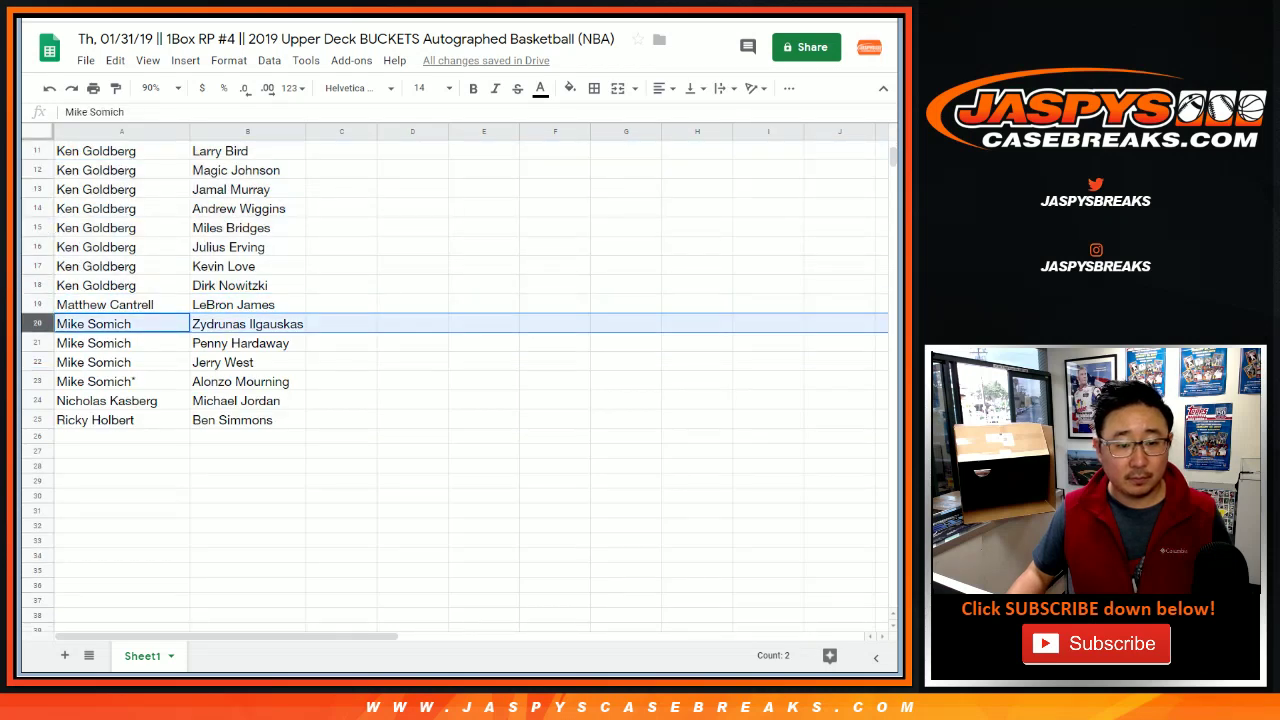
left_click_drag(38, 323, 38, 381)
left_click(38, 400)
left_click(38, 420)
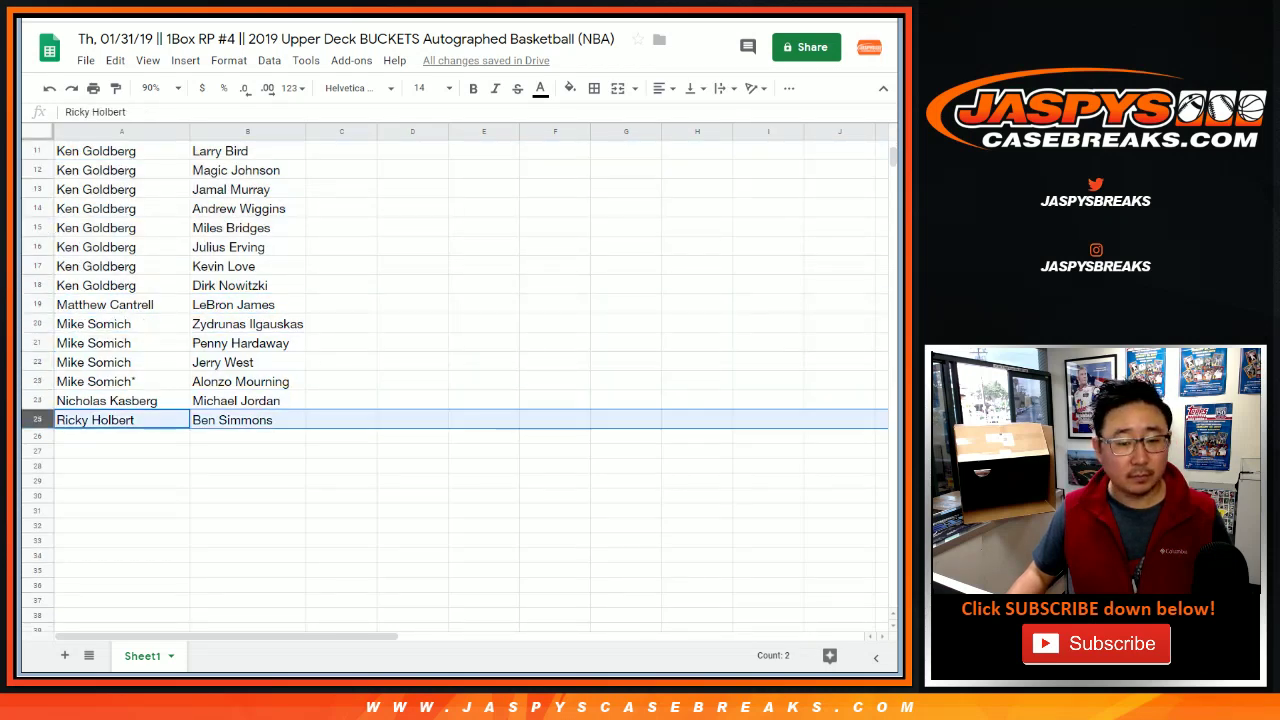
scroll(454, 380, "up", 3)
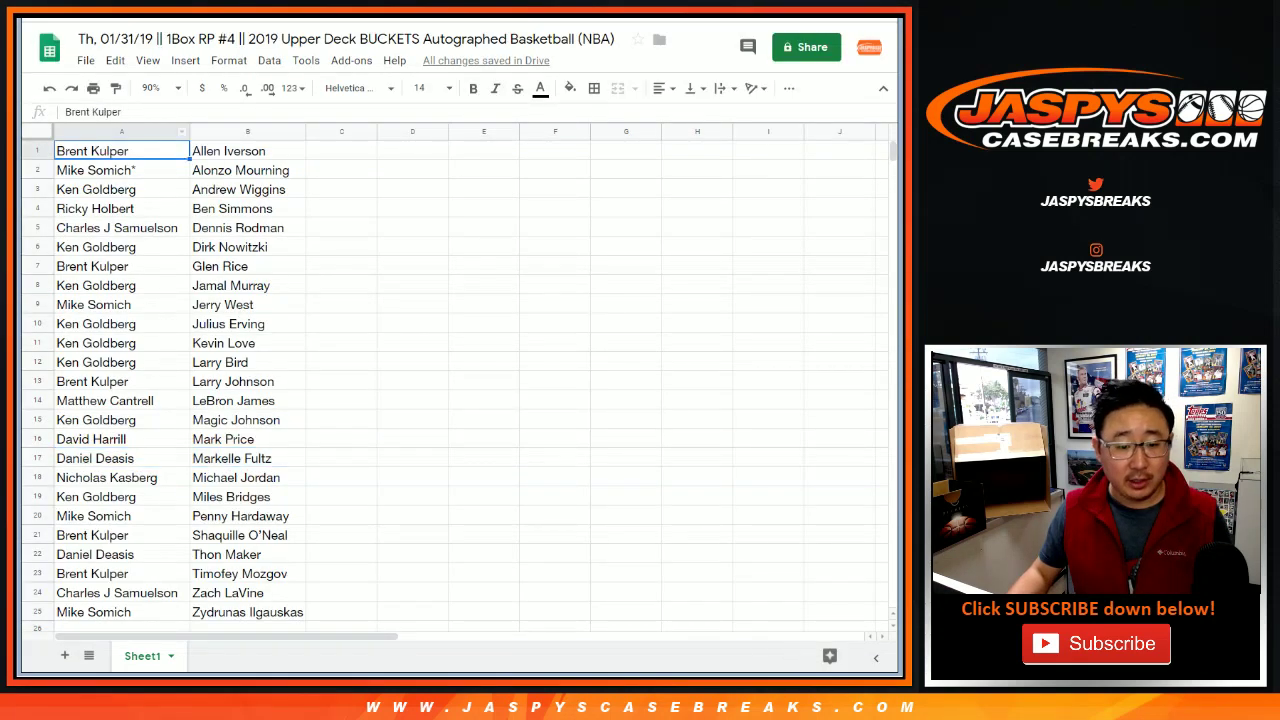
Copy the 25 names in A1:A25 and paste them into the randomizer's list box.
key("ctrl+shift+Down")
key("ctrl+c")
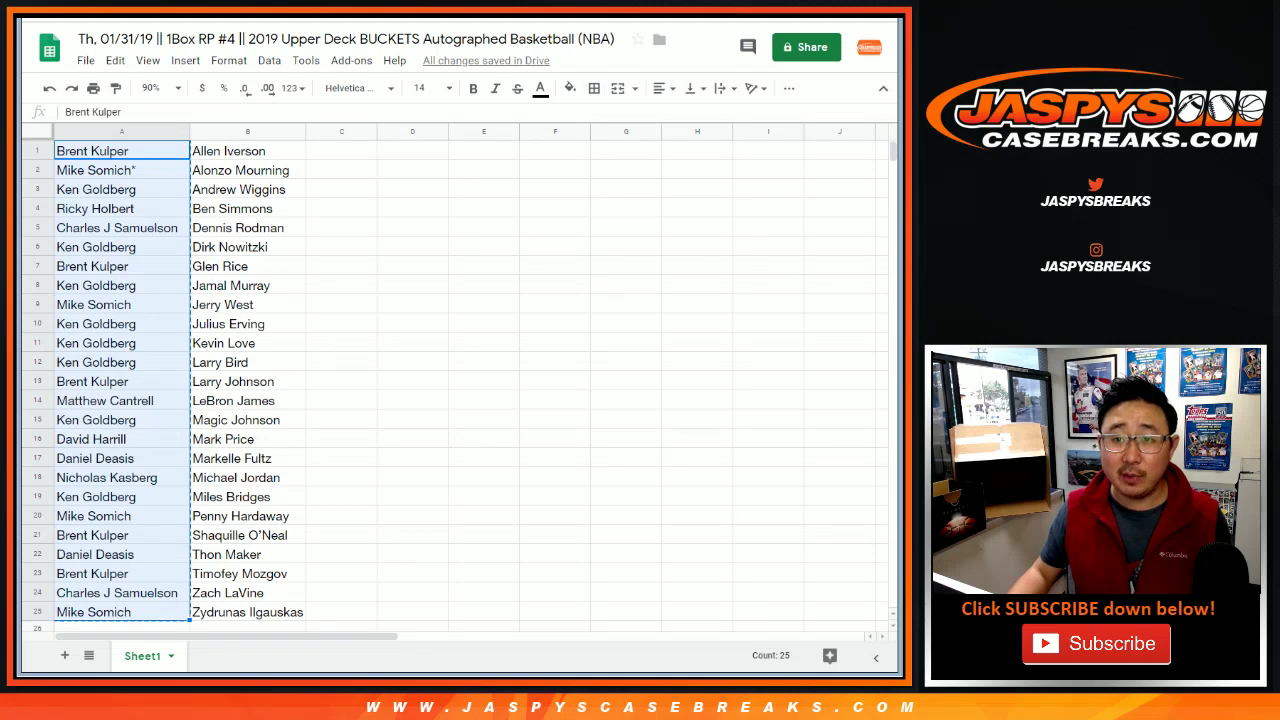
left_click(273, 512)
key("ctrl+v")
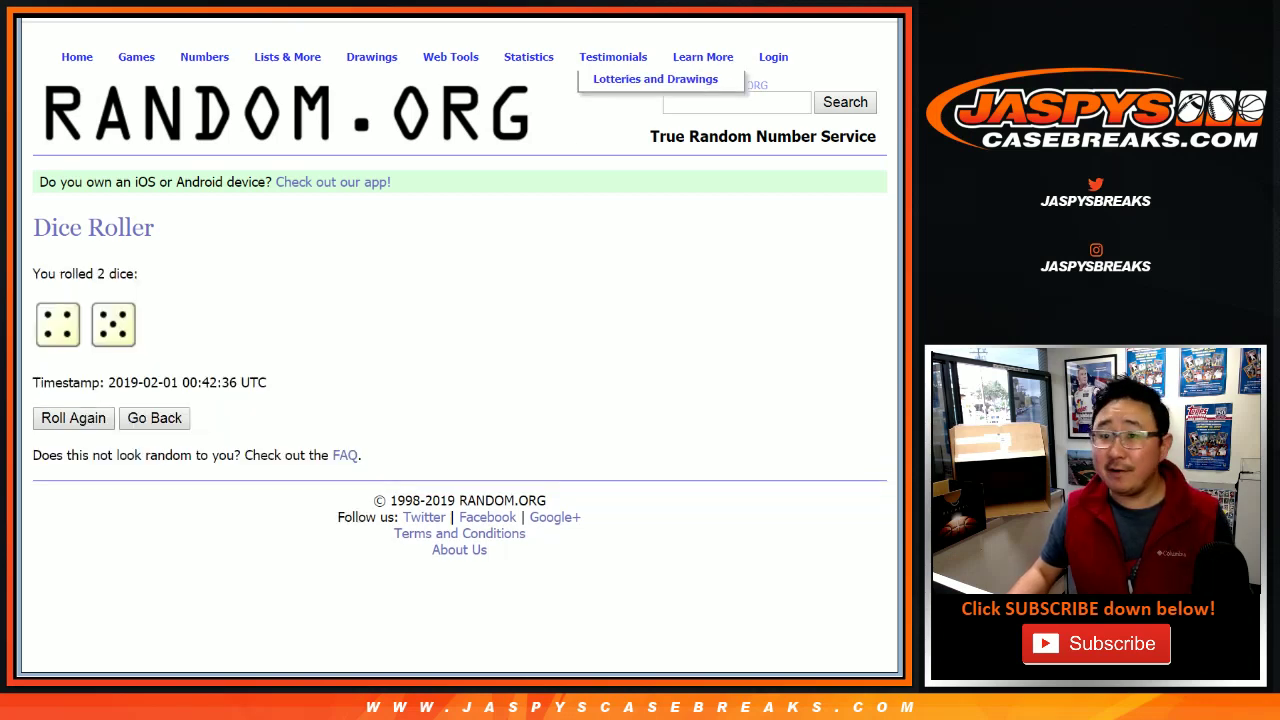
Randomize the pasted 25-name list nine times to match the dice total of 9.
key("ctrl+Tab")
scroll(456, 400, "down", 2)
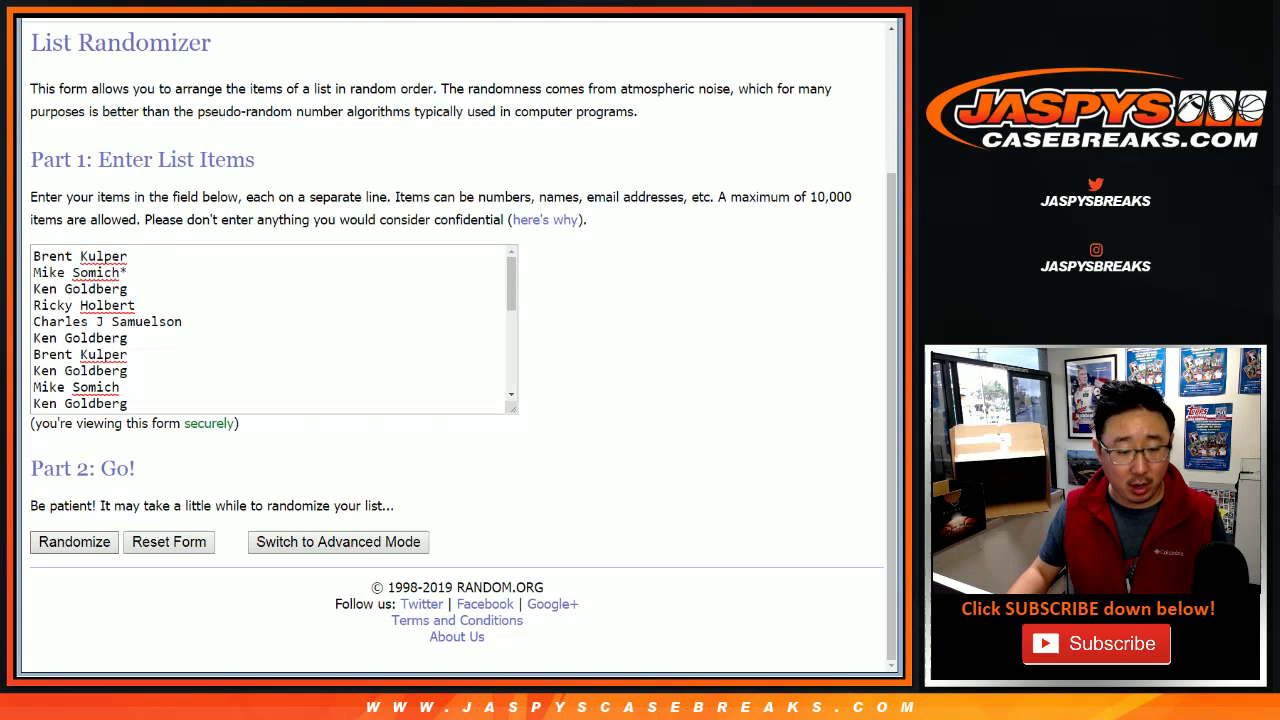
left_click(74, 541)
scroll(456, 400, "down", 5)
left_click(58, 542)
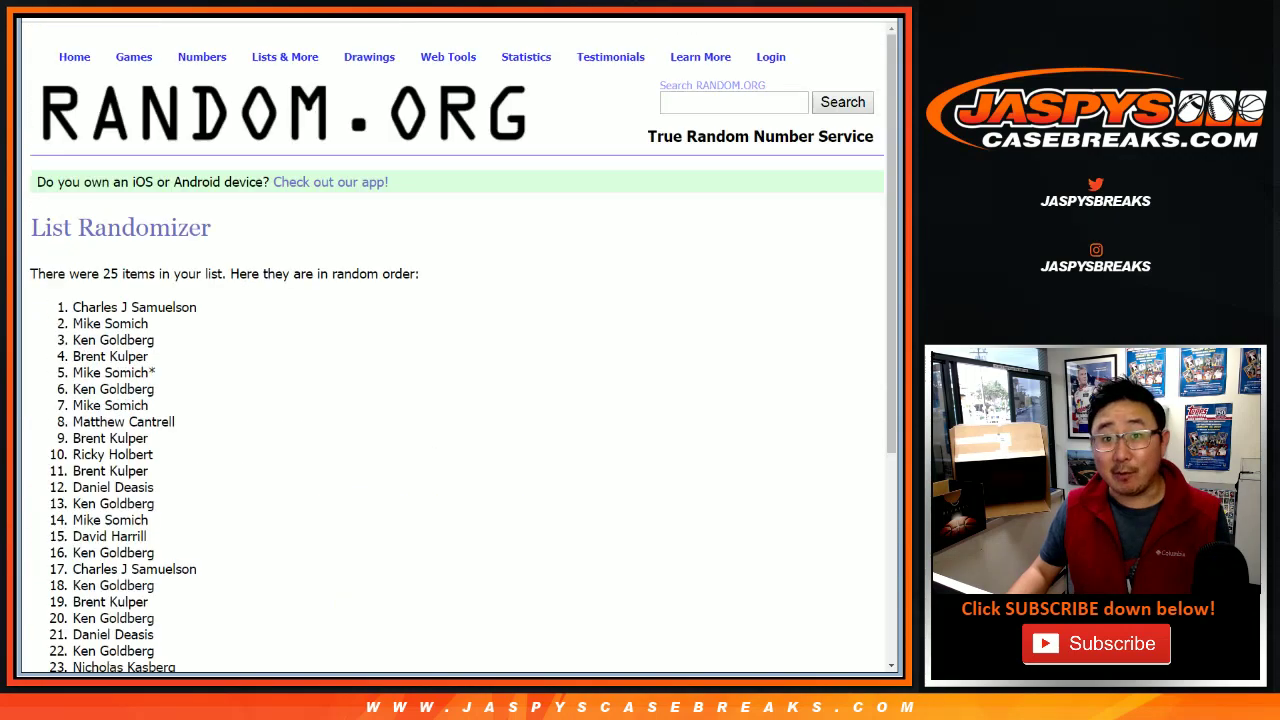
scroll(456, 400, "down", 5)
left_click(58, 542)
scroll(456, 400, "down", 5)
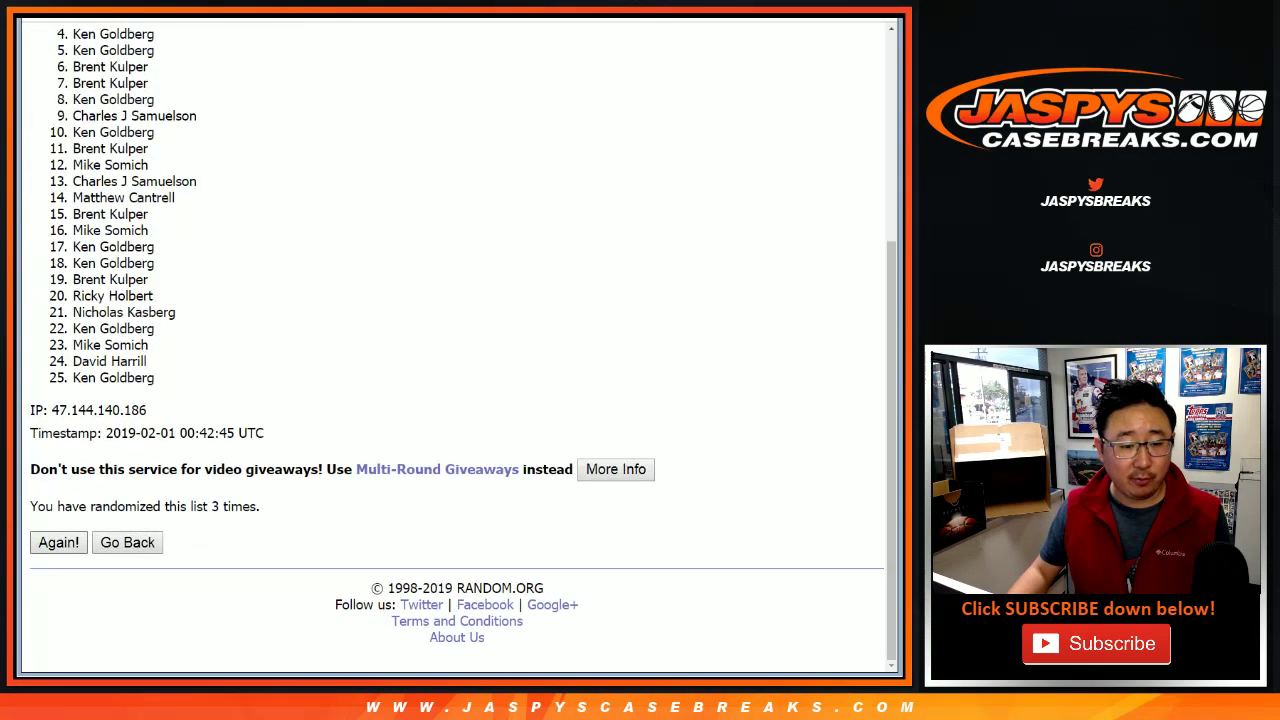
left_click(58, 542)
left_click(58, 542)
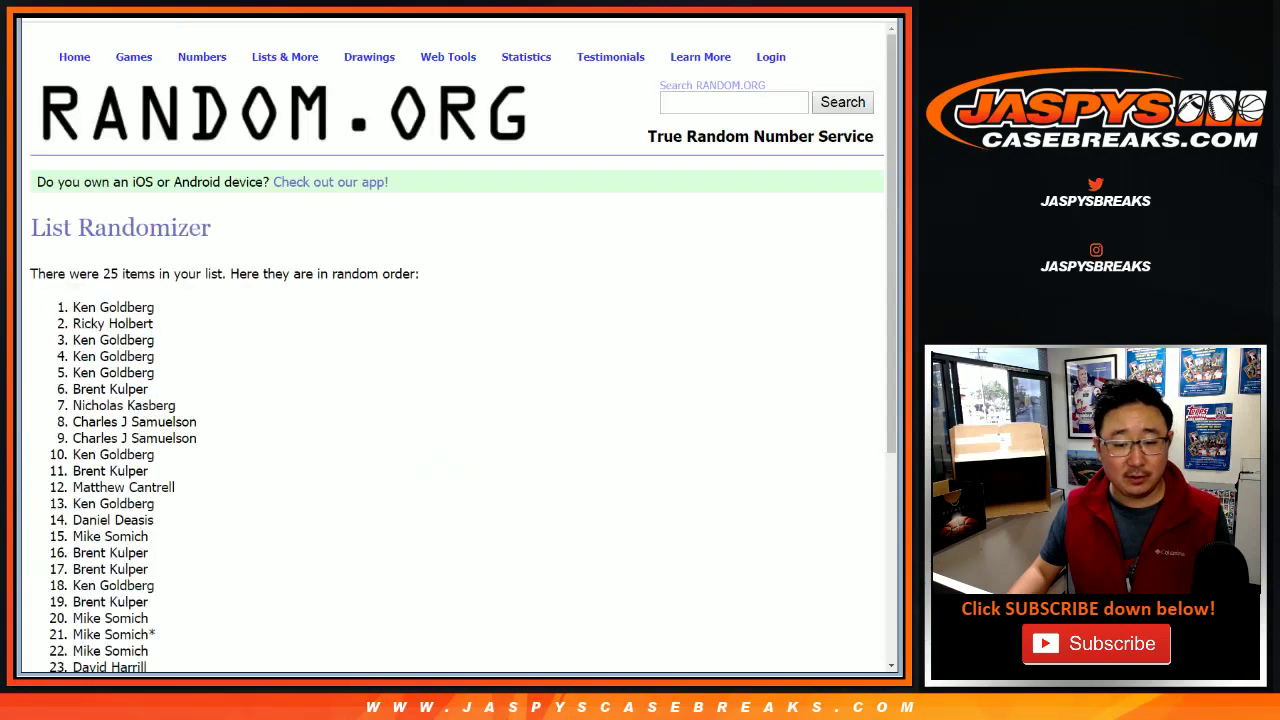
left_click(58, 542)
left_click(58, 542)
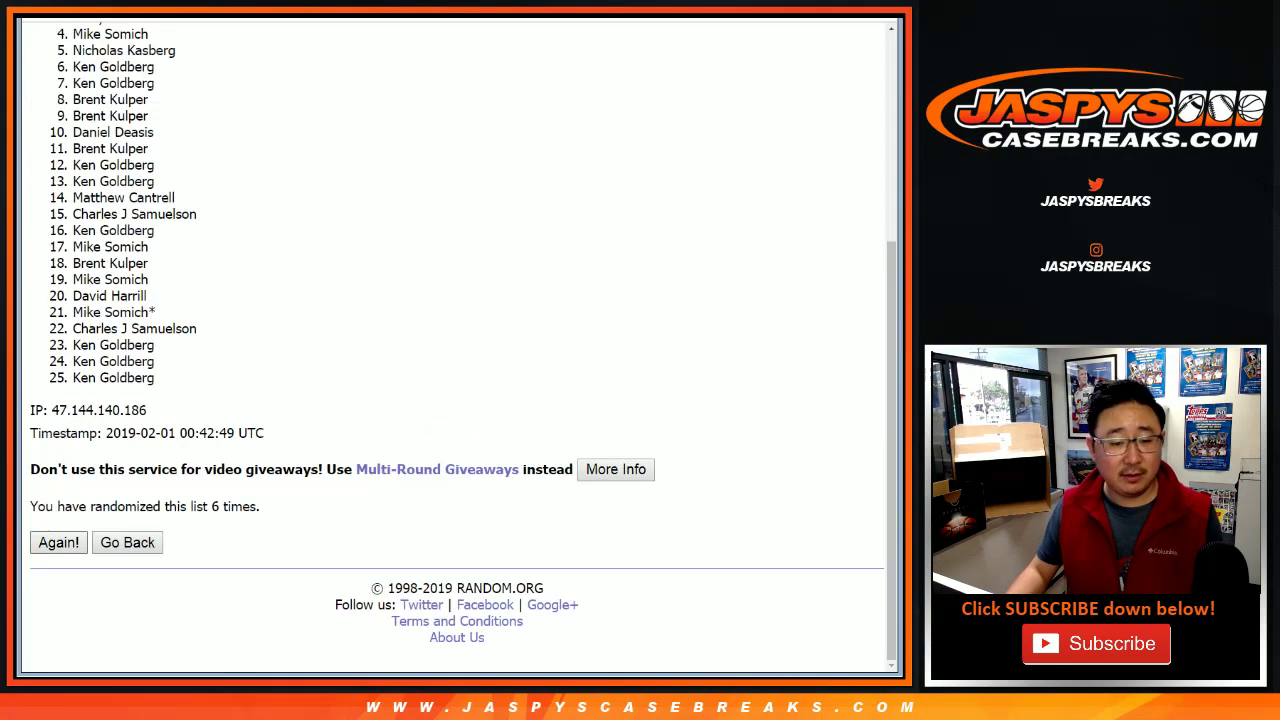
left_click(58, 542)
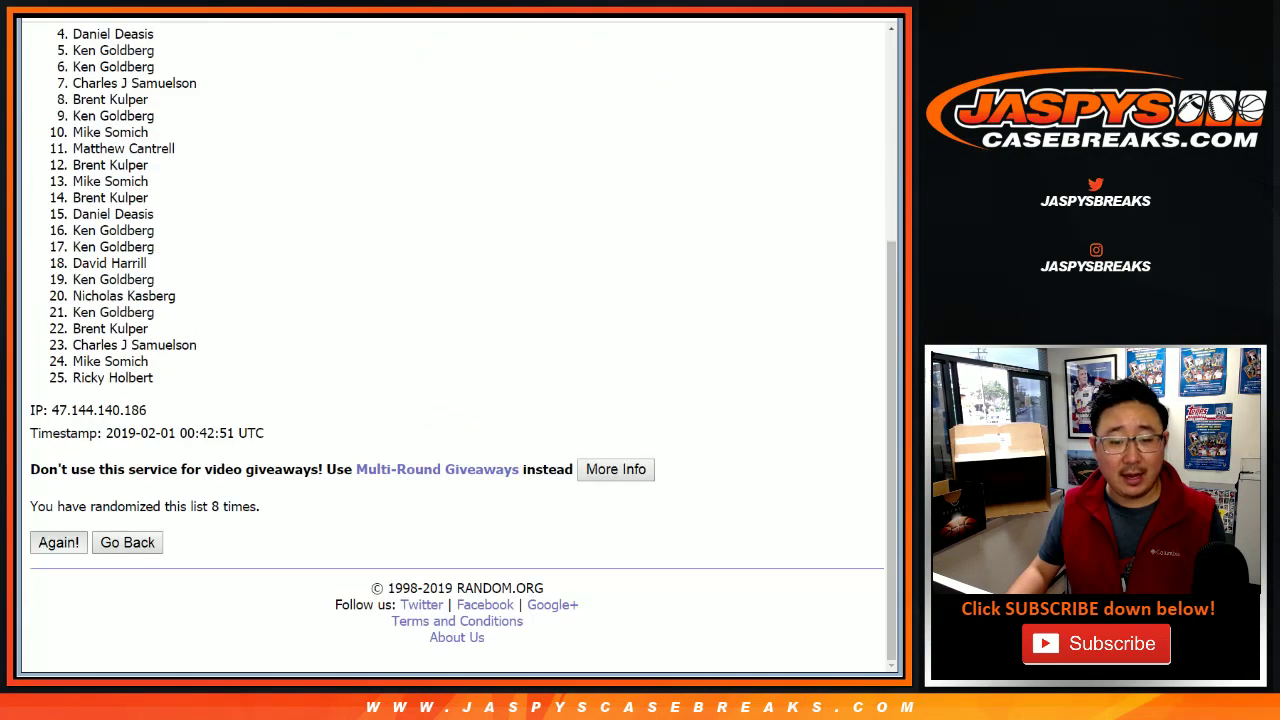
left_click(58, 542)
Highlight the first-place name at the top of the shuffled results.
key("ctrl+Tab")
key("ctrl+Tab")
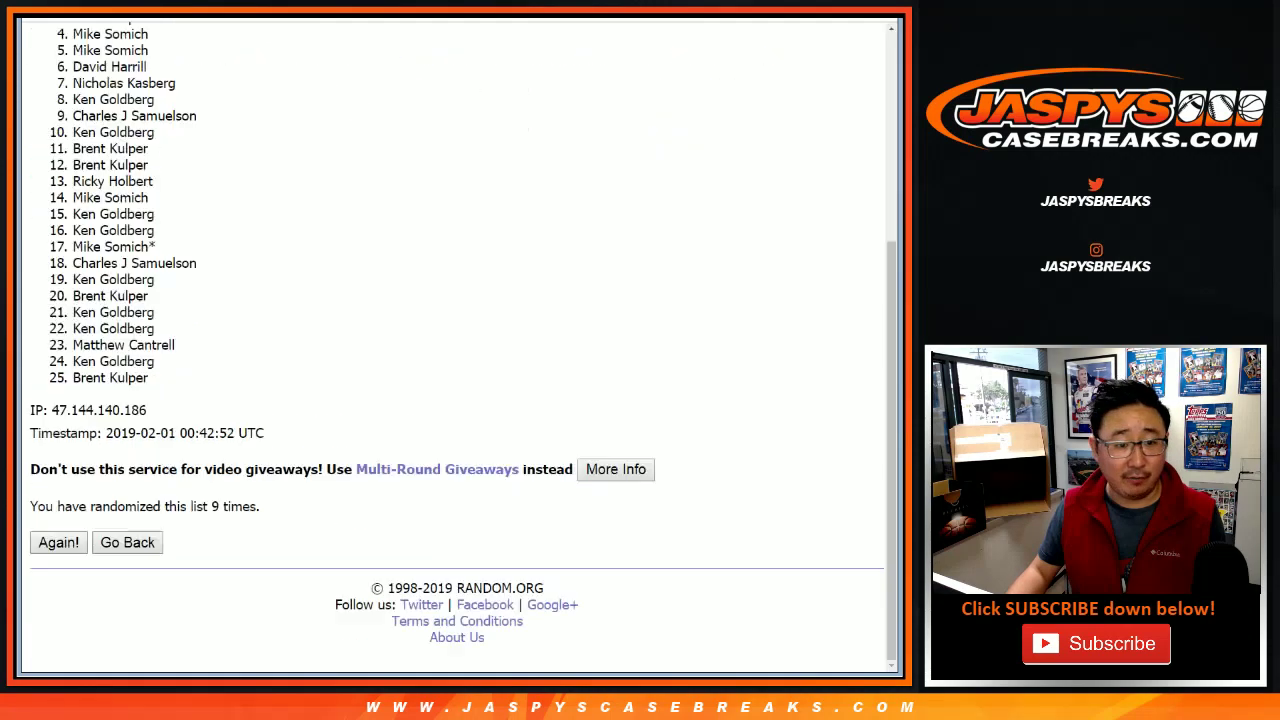
left_click_drag(196, 506, 262, 506)
left_click(230, 506)
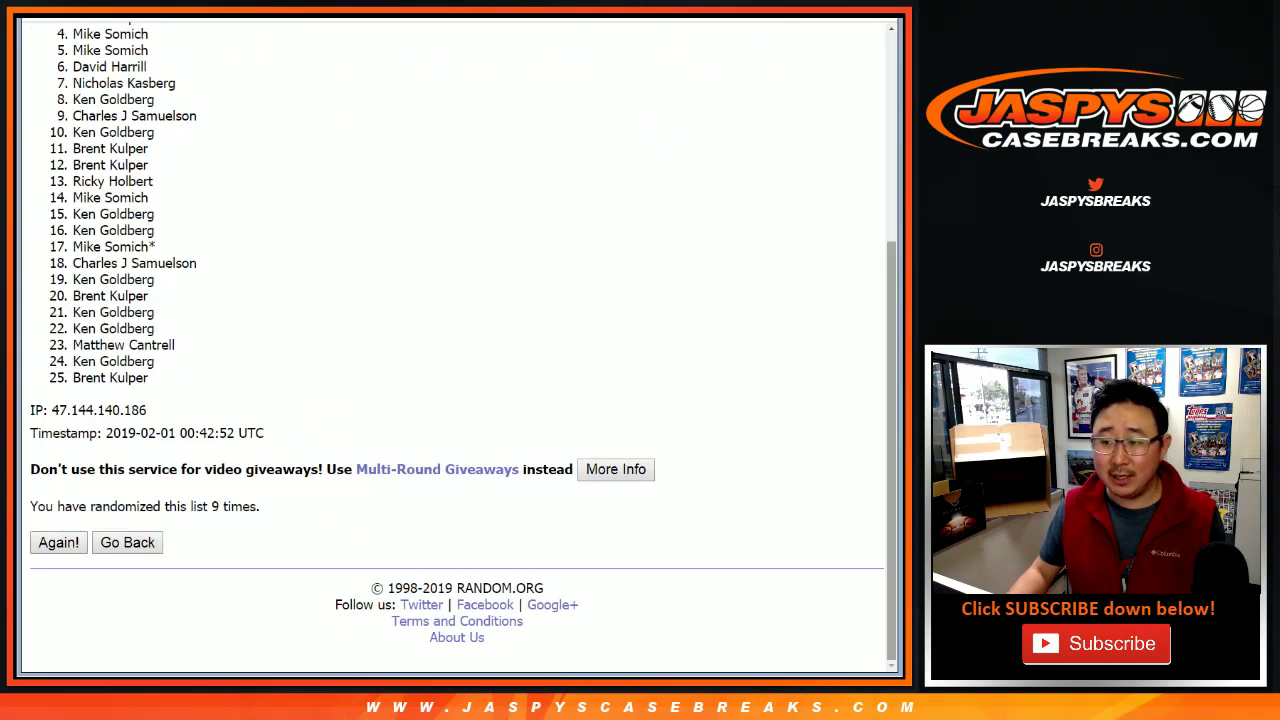
scroll(457, 343, "up", 1)
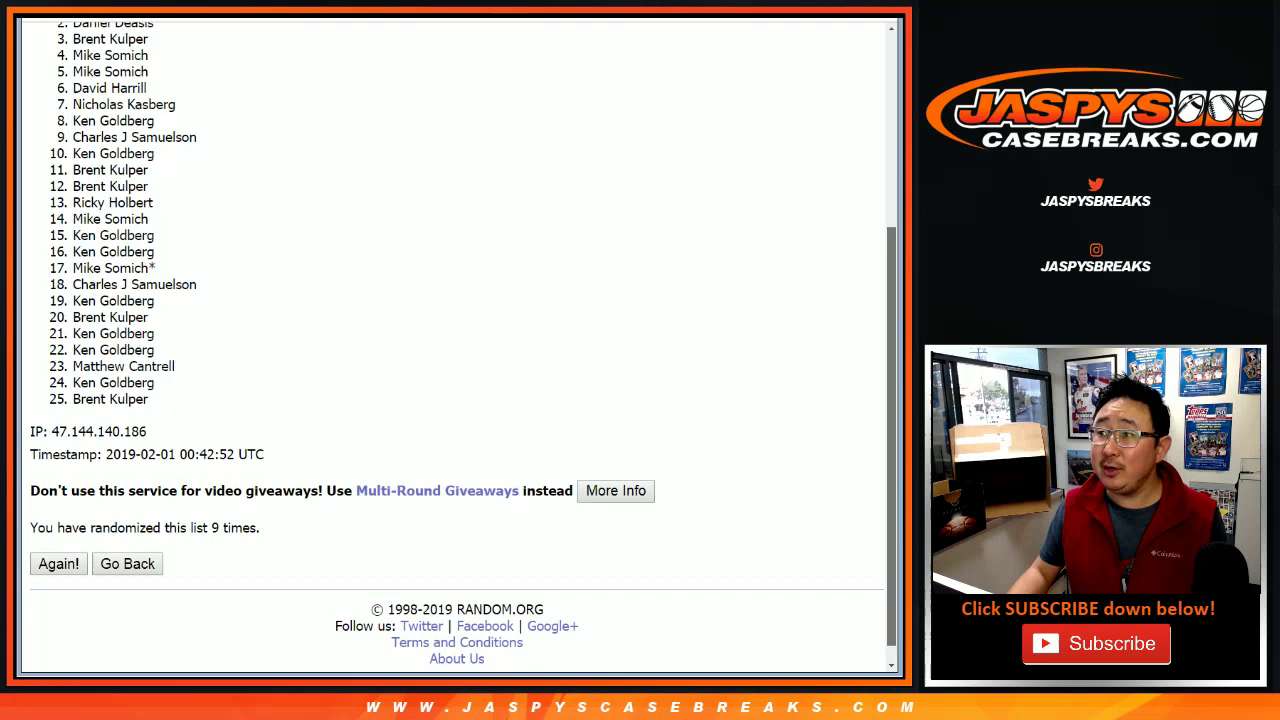
scroll(457, 343, "up", 5)
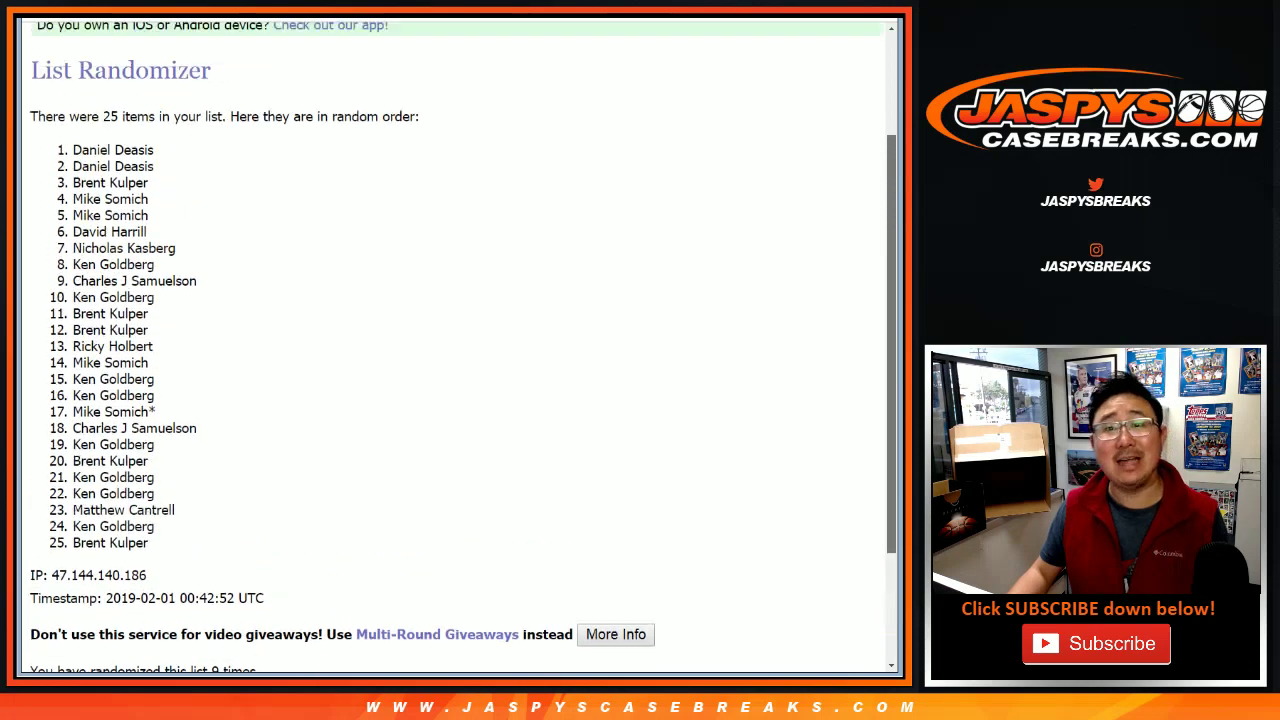
left_click_drag(73, 220, 154, 220)
key("ctrl+c")
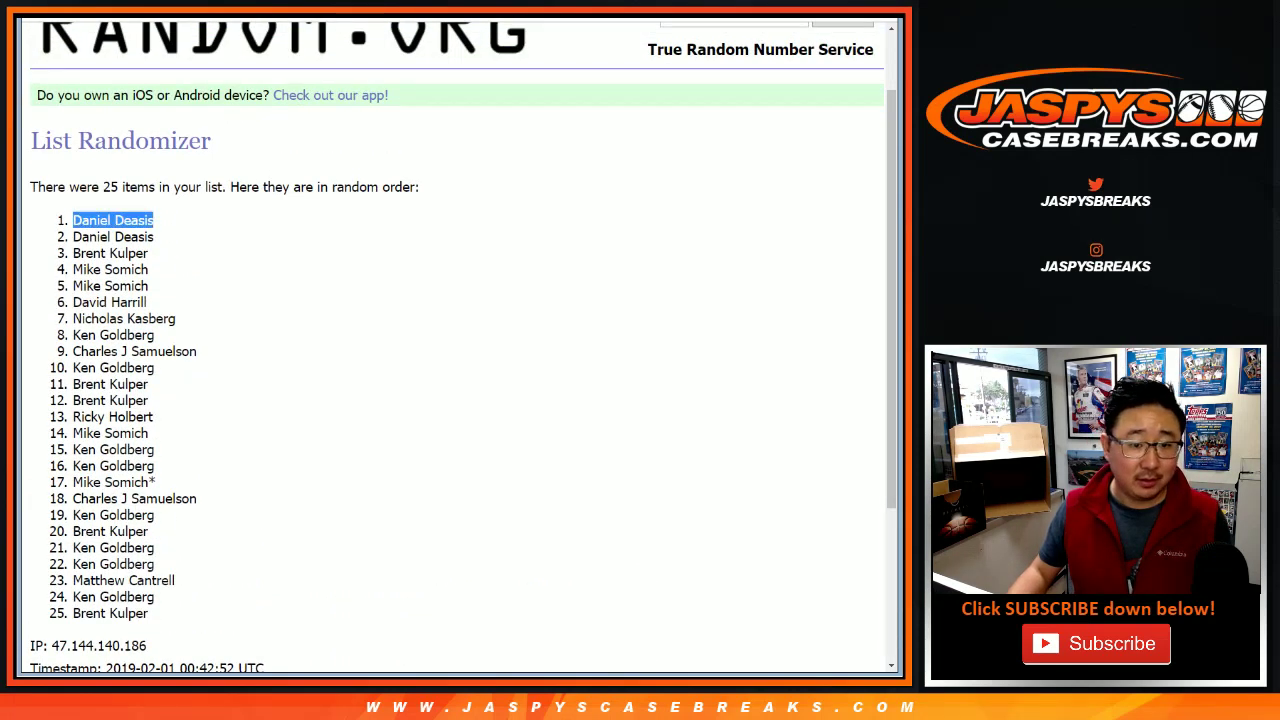
Insert the winner's name before '(UD Buckets #4)' in F36 and reset its orange fill.
key("ctrl+Tab")
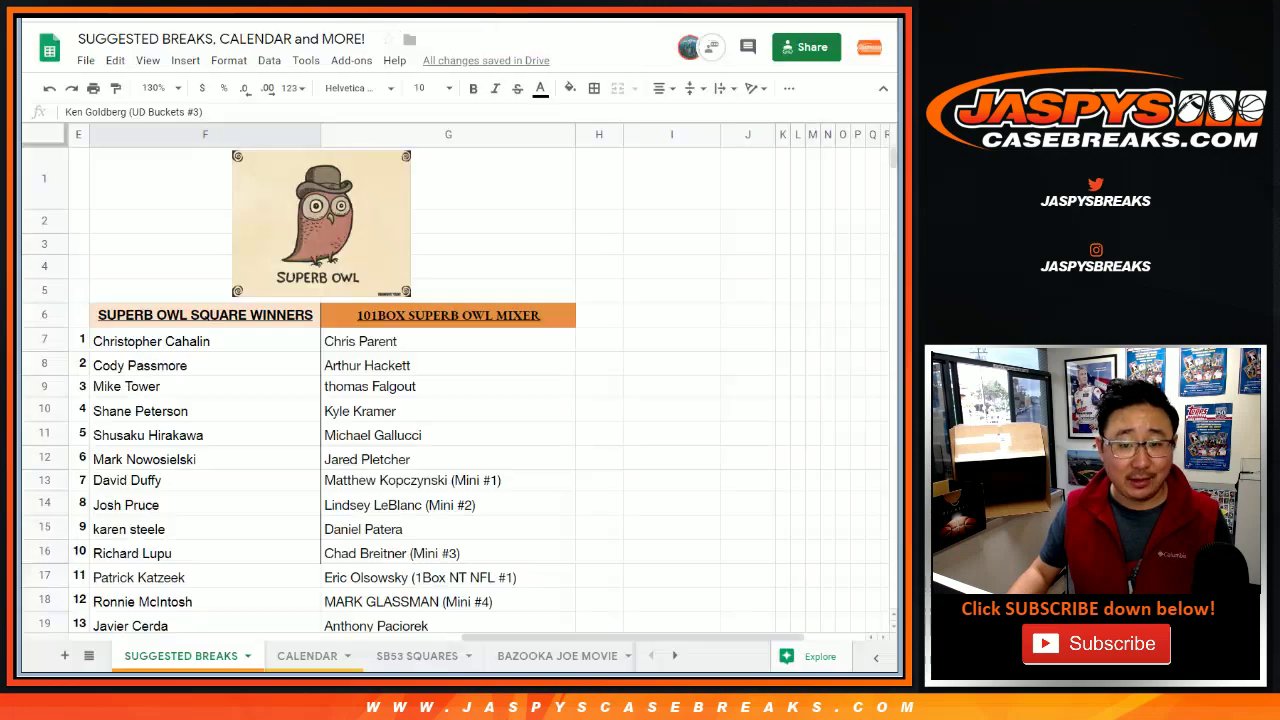
scroll(450, 390, "down", 6)
double_click(205, 345)
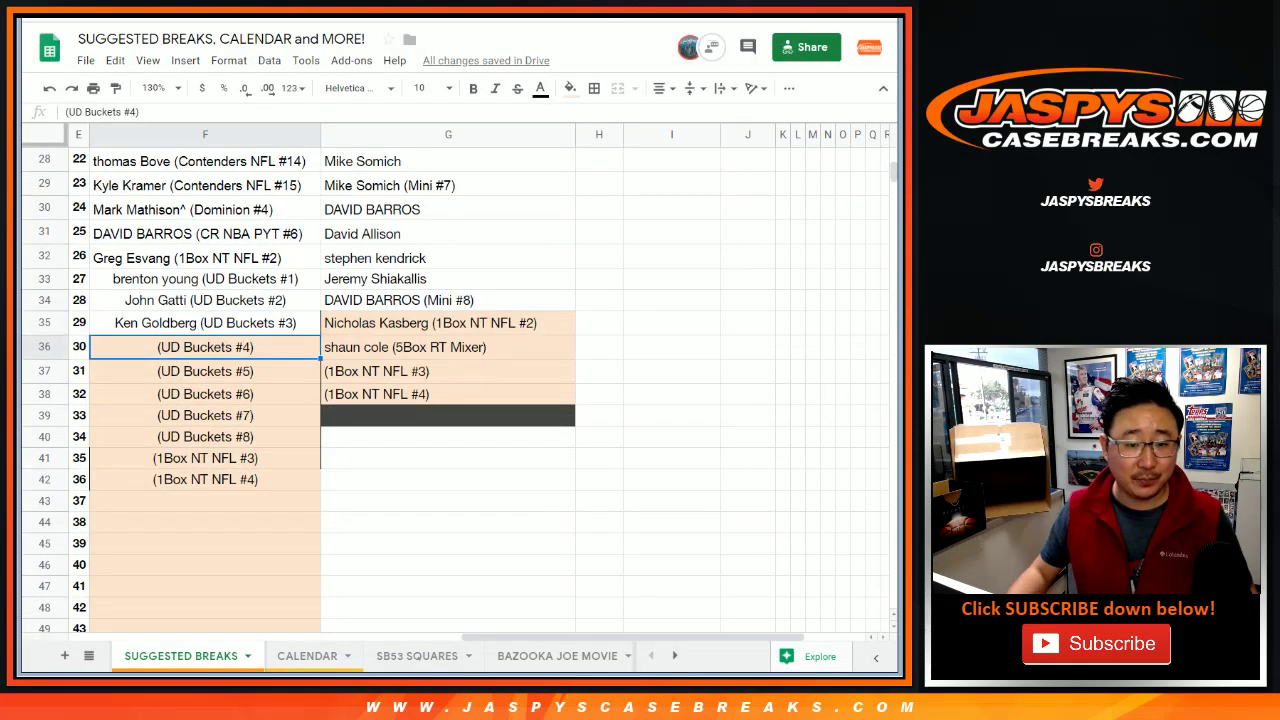
key("Home")
key("ctrl+v")
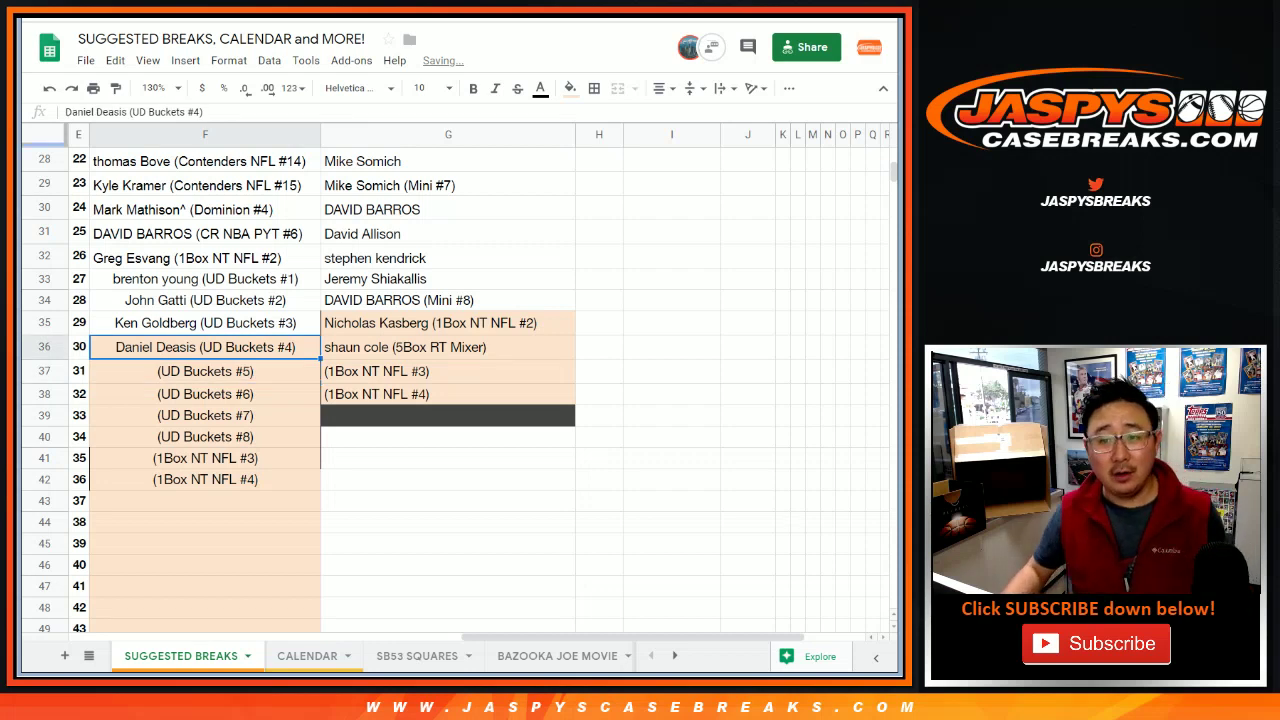
left_click(569, 88)
left_click(608, 118)
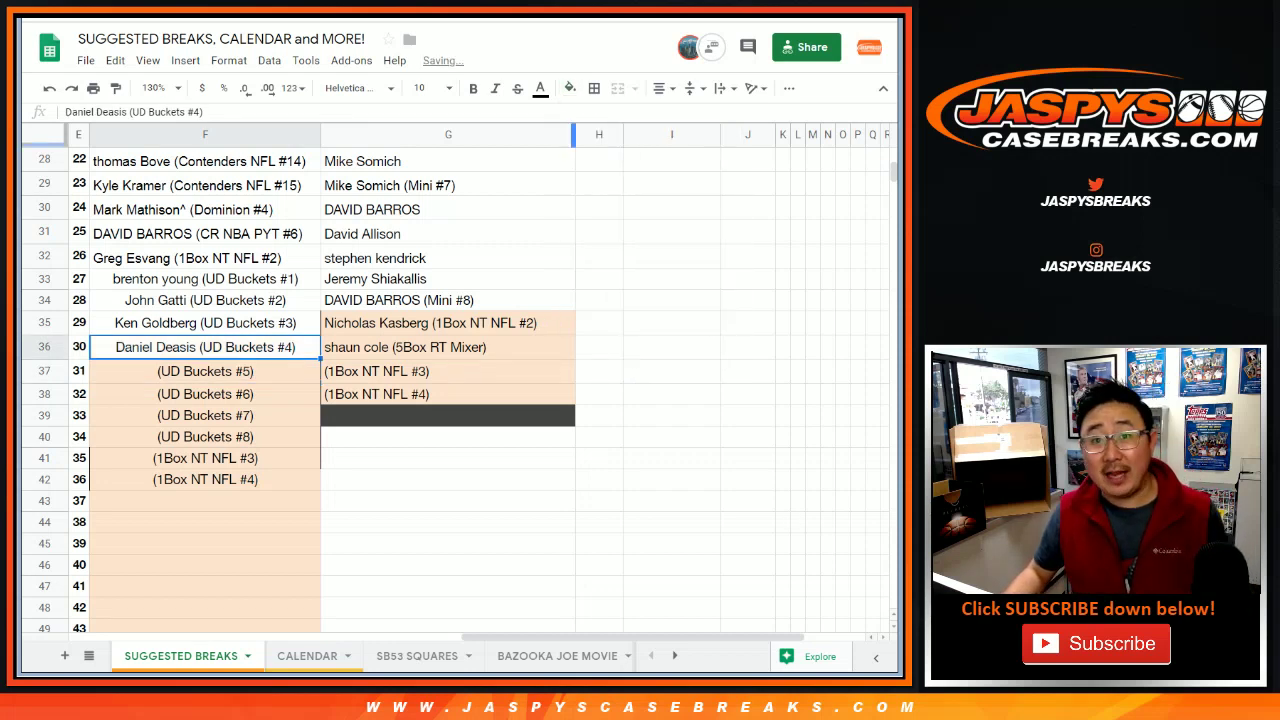